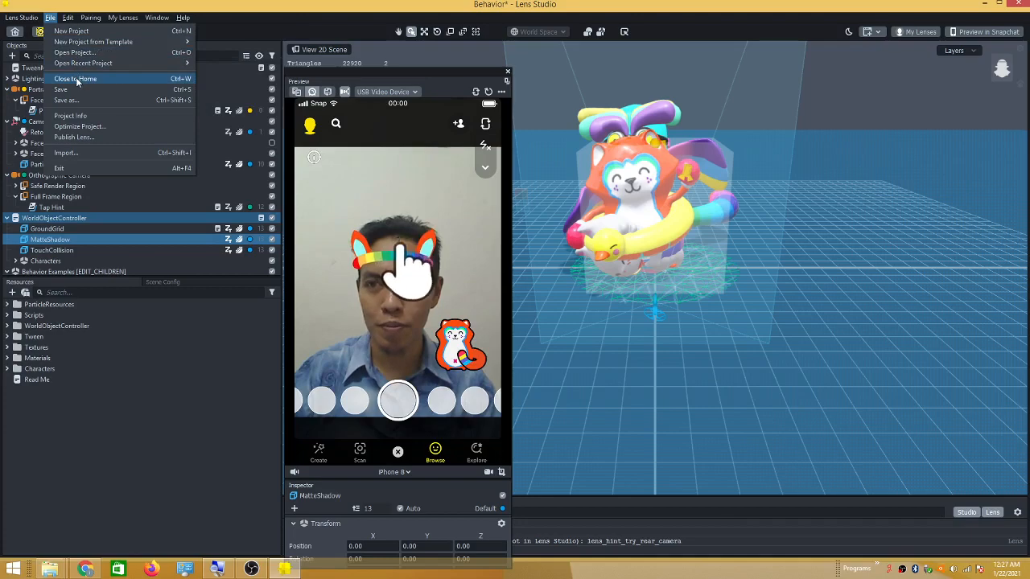
- Close the current project to the home screen and discard its unsaved changes
click(76, 79)
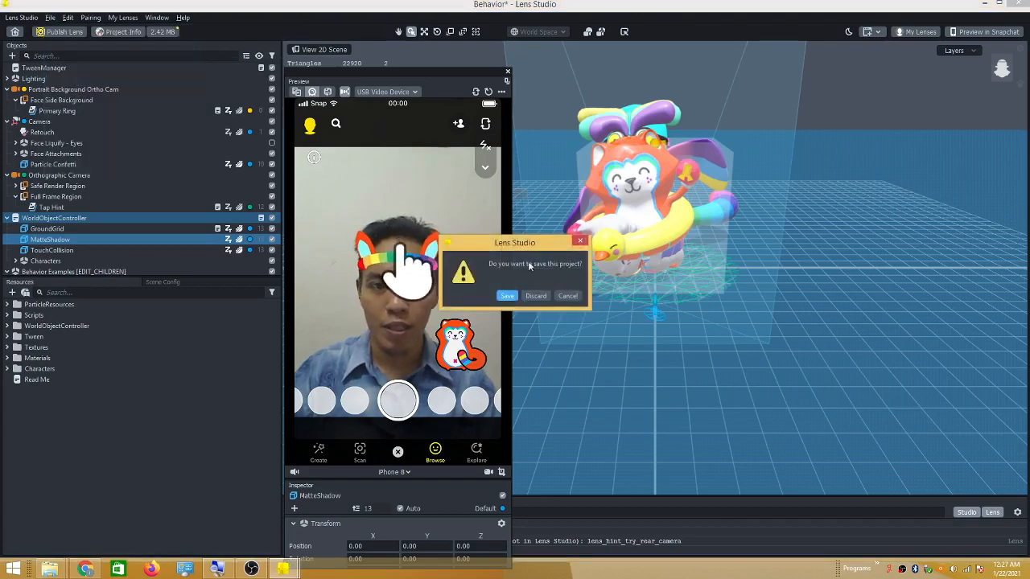
click(535, 295)
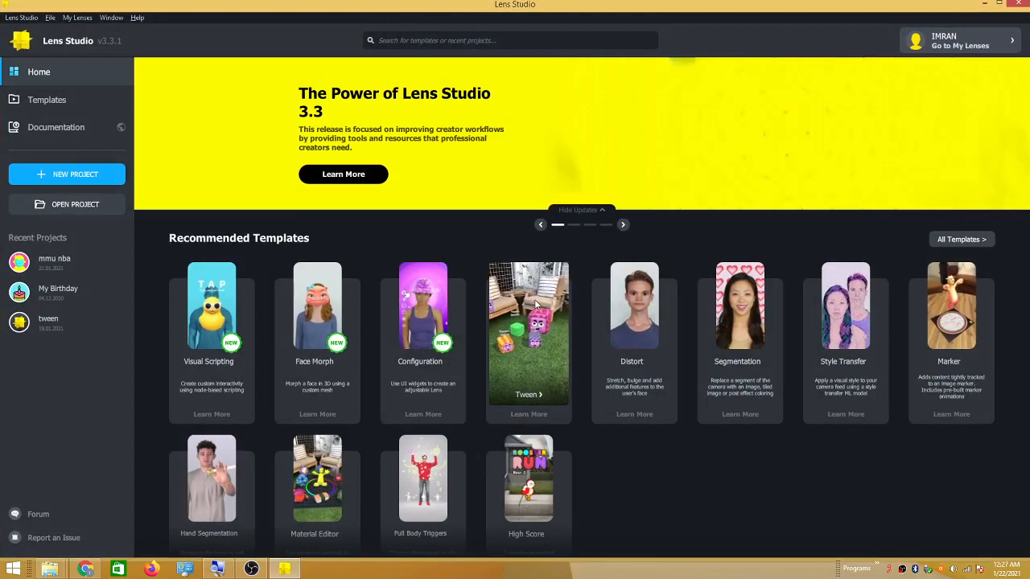
key(super)
key(super)
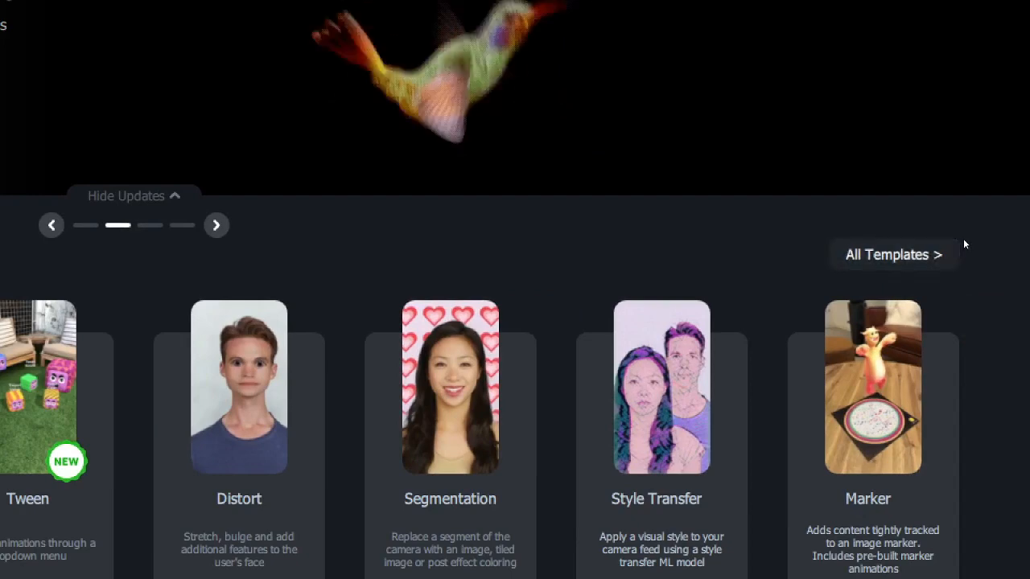
- Browse all templates and filter them to the Beginner skill level
scroll(964, 244, down, 6)
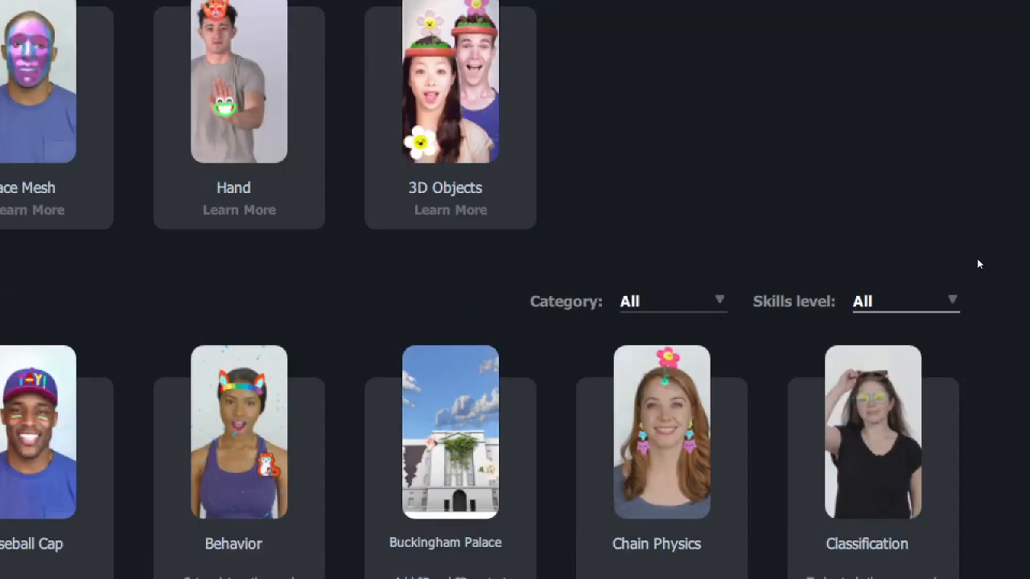
click(953, 301)
click(890, 350)
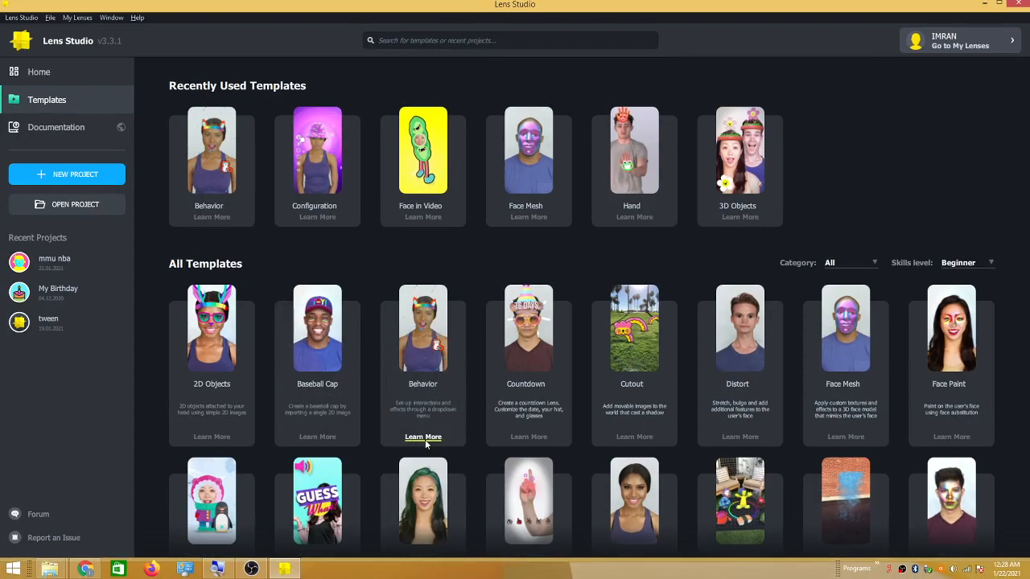
- Open the Behavior template's details and look through its online guide page
click(424, 438)
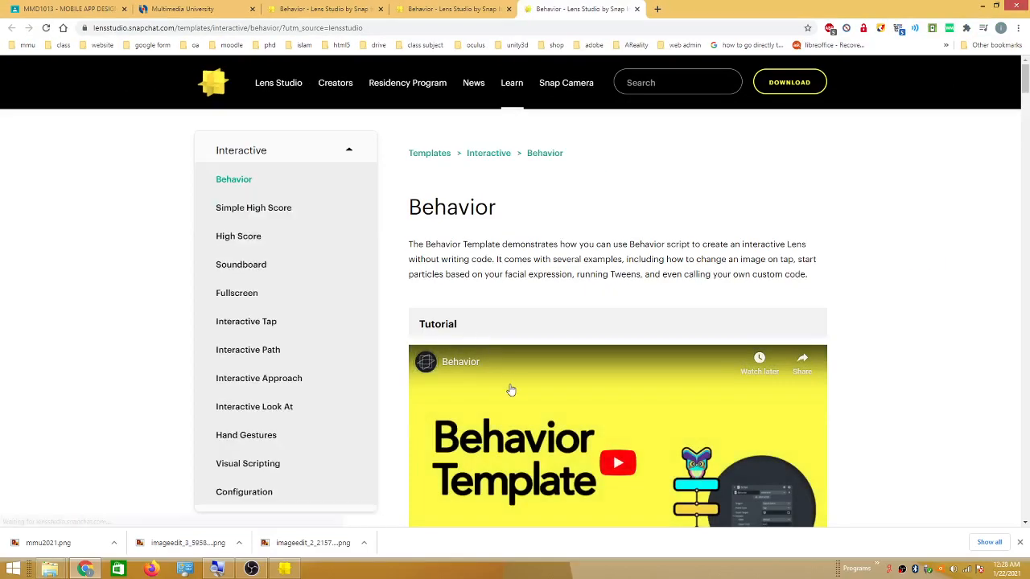
scroll(510, 391, down, 2)
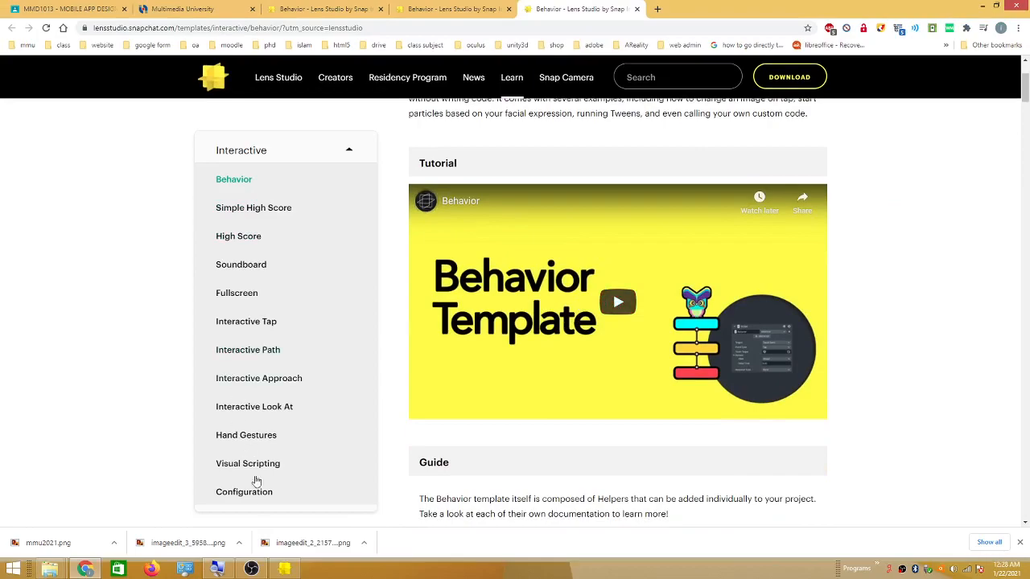
- Switch back to Lens Studio and start a new project from the Behavior template
click(284, 569)
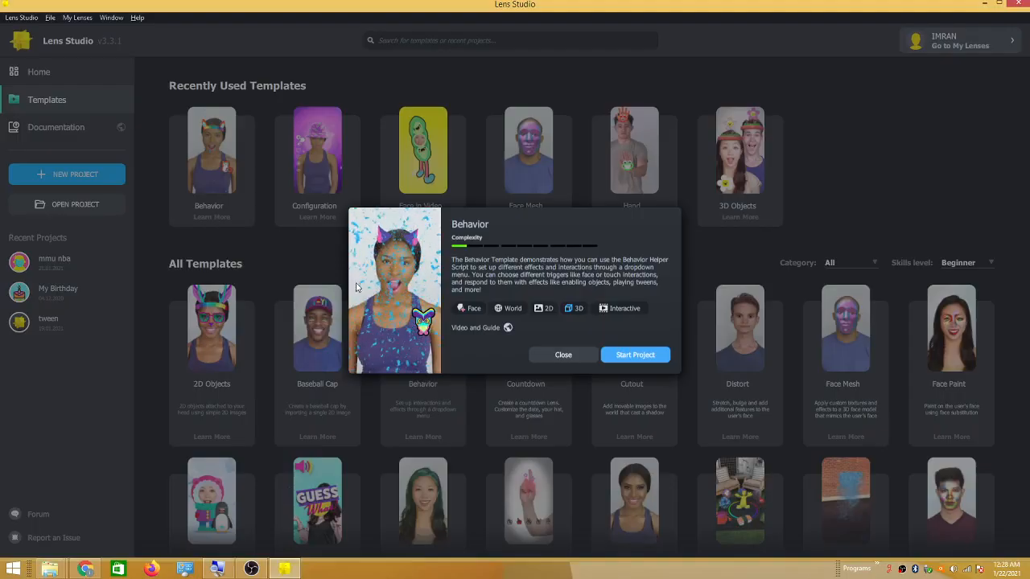
click(635, 354)
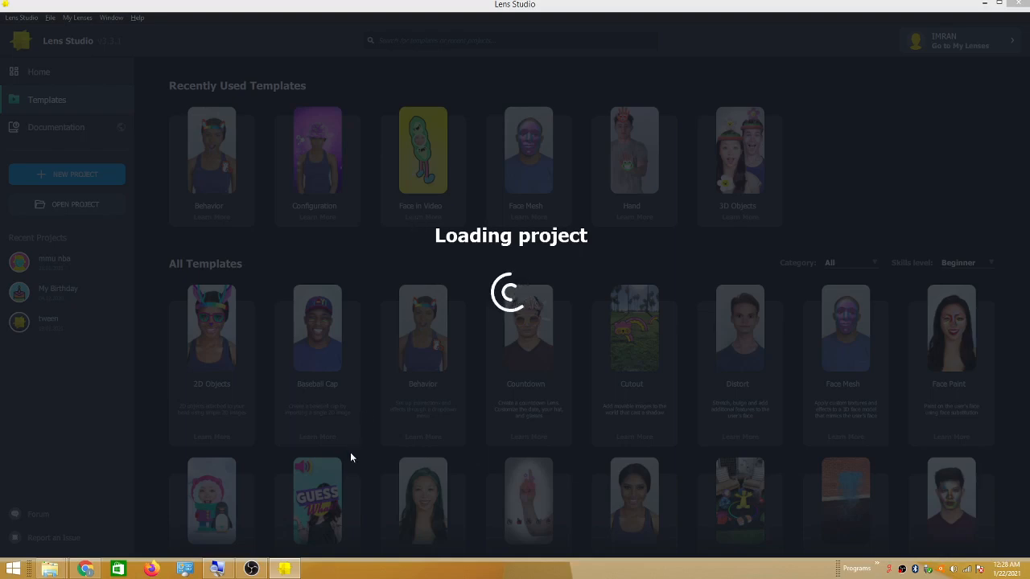
click(94, 567)
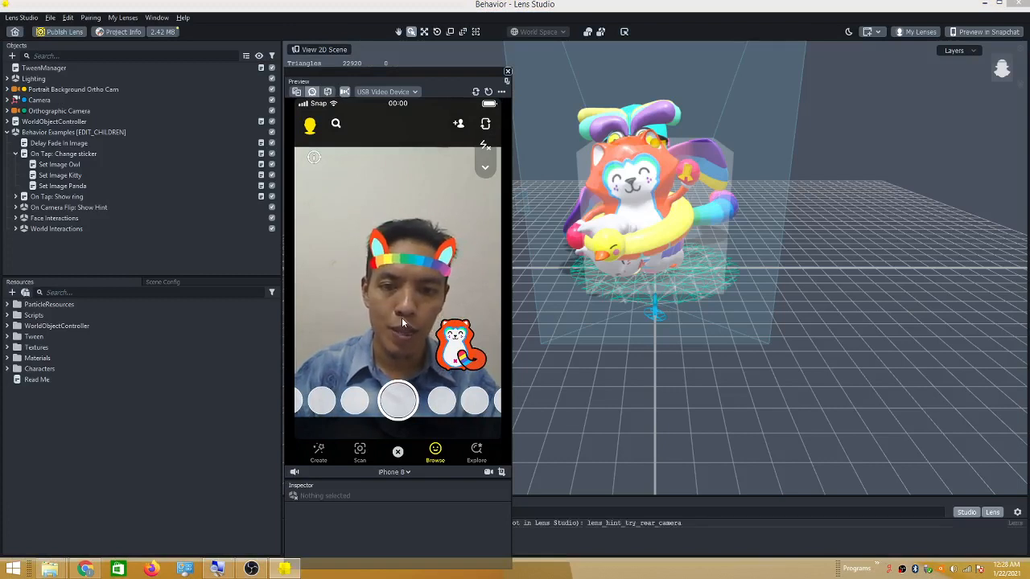
- Test the tap interaction on the face in the preview by cycling repeatedly through the animal stickers
click(380, 277)
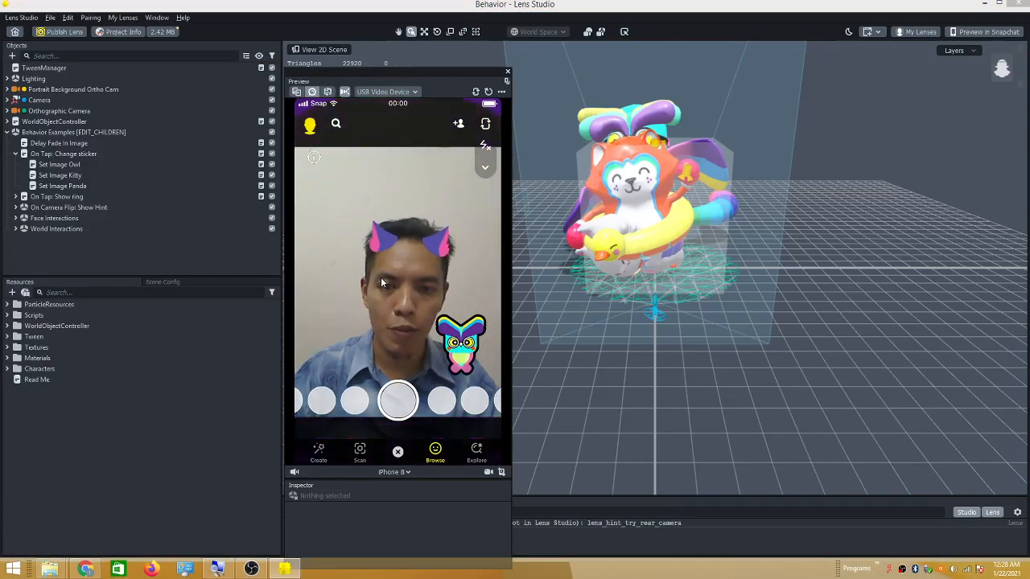
click(381, 276)
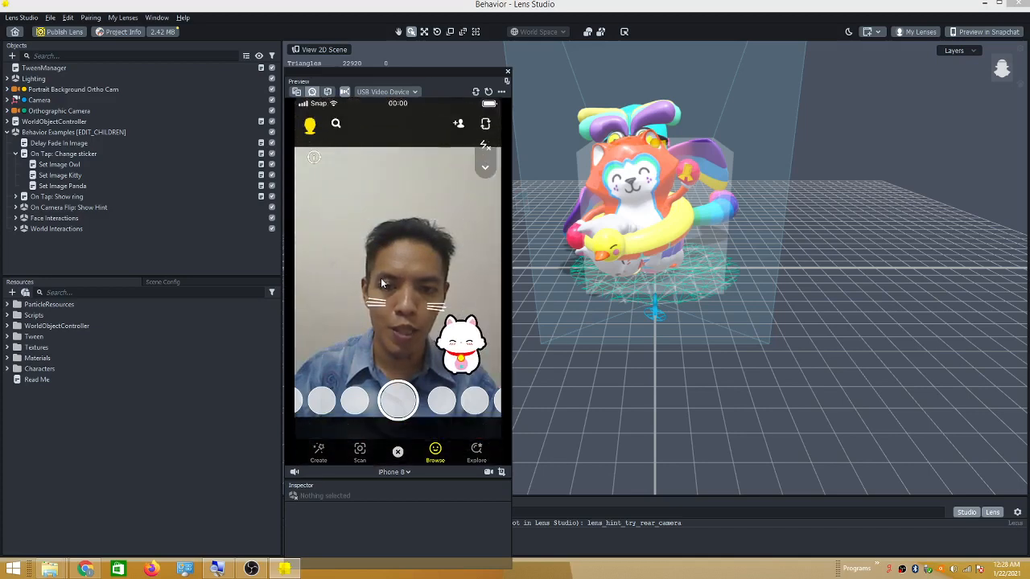
click(380, 282)
click(380, 277)
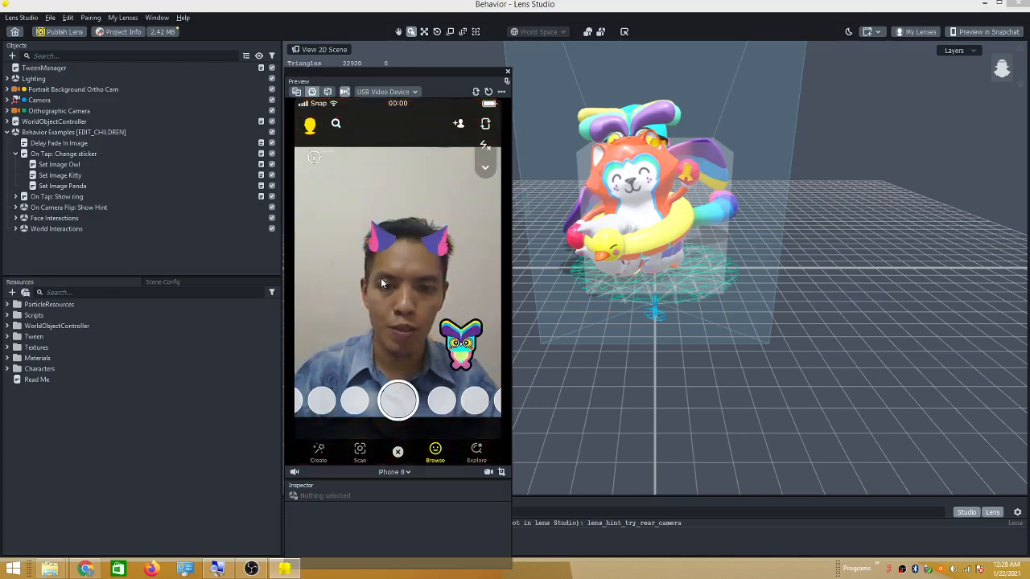
click(381, 277)
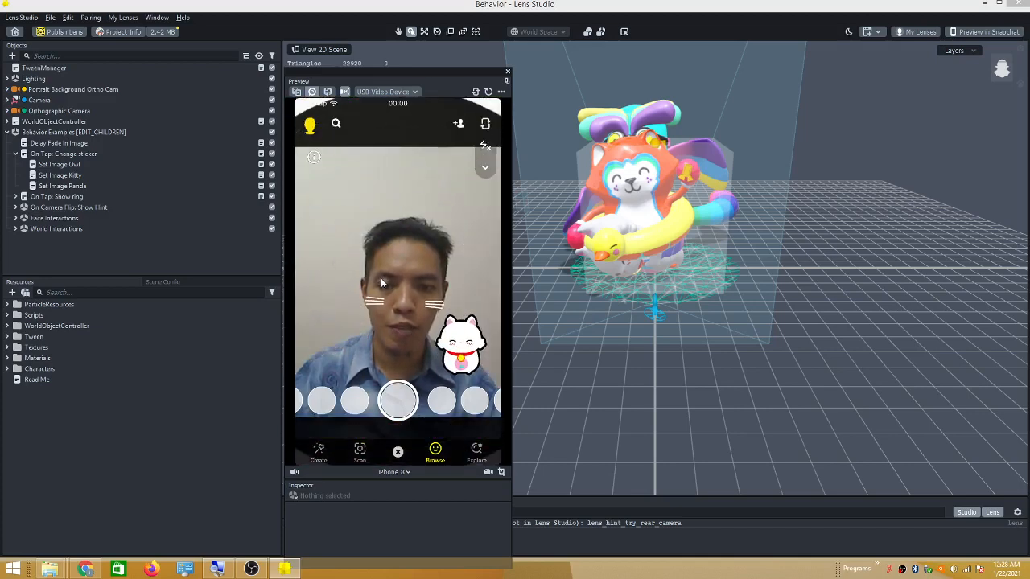
click(381, 278)
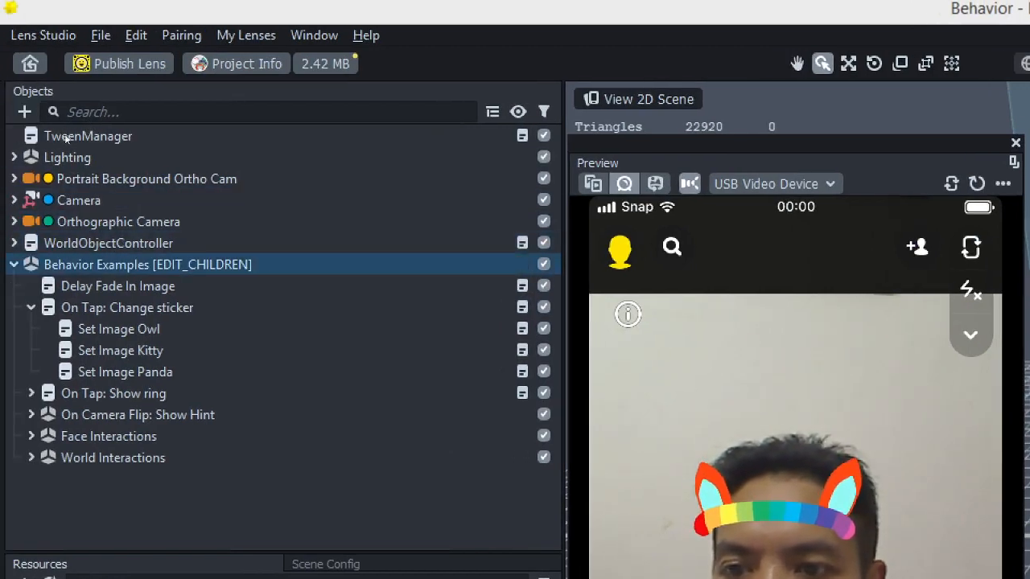
- Select Behavior Examples, add a second Inspector panel, and dock it beside the Preview
click(105, 133)
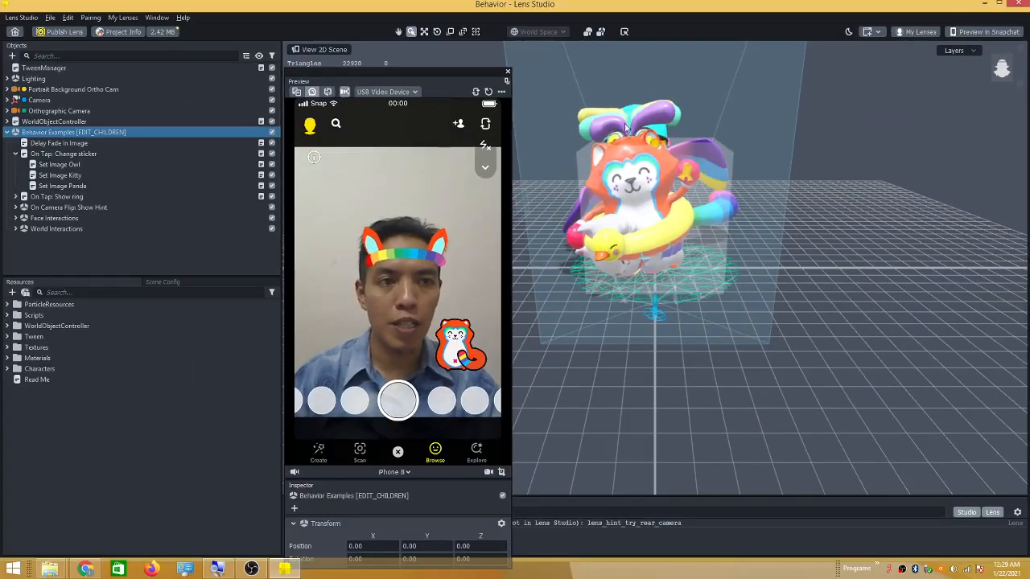
click(165, 18)
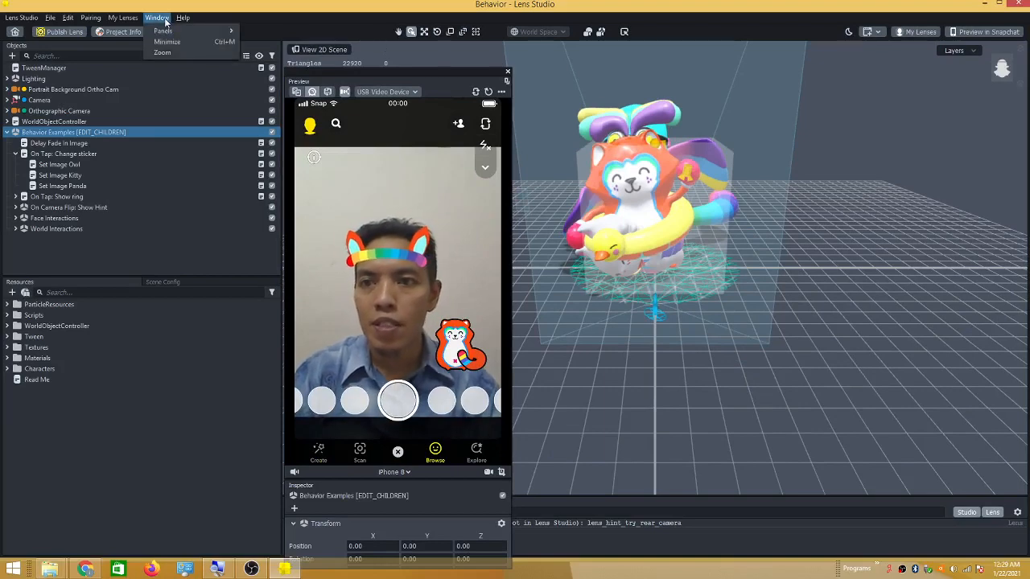
mouse_move(172, 31)
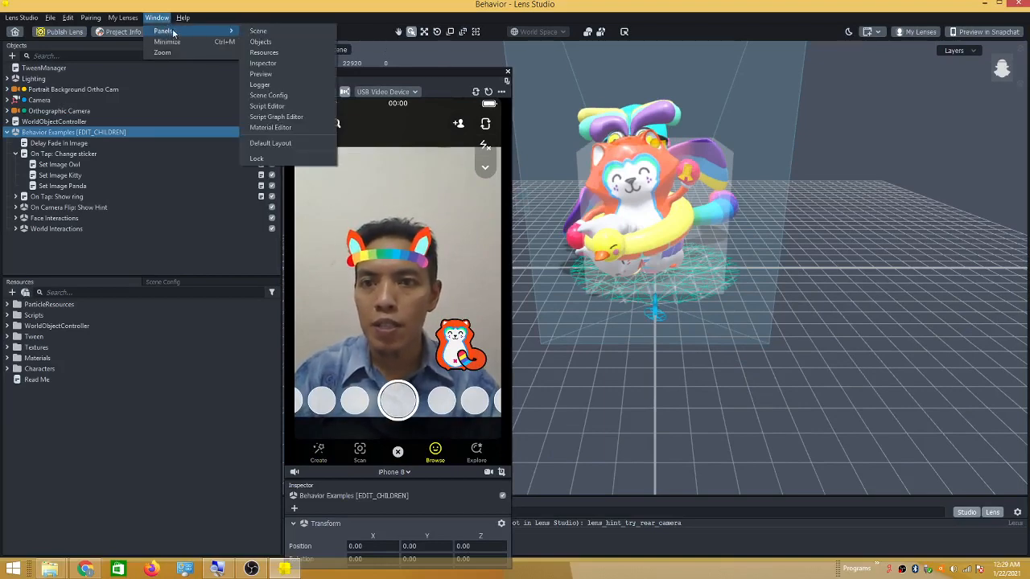
click(266, 67)
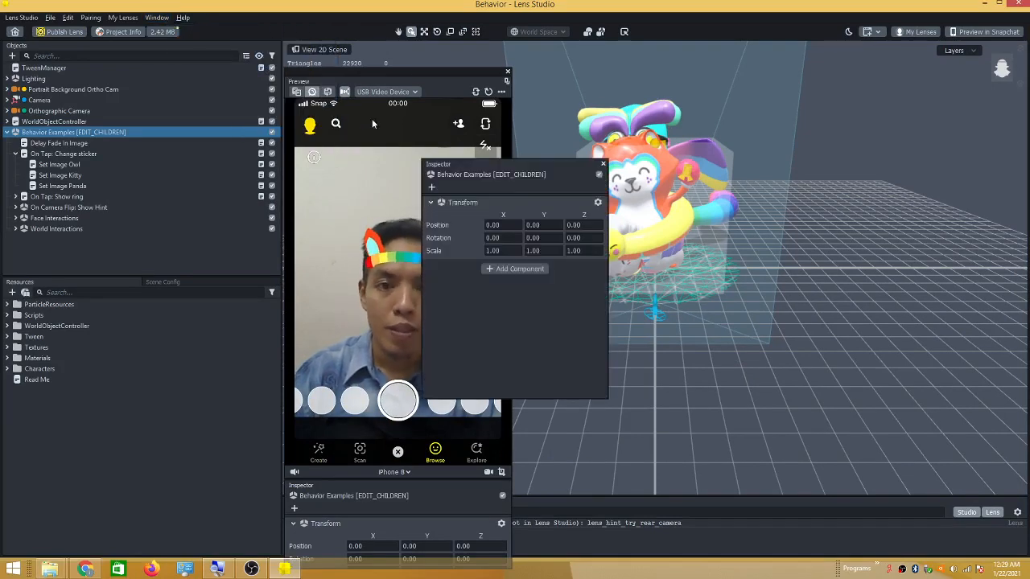
mouse_move(475, 172)
mouse_down()
mouse_move(425, 158)
mouse_move(486, 187)
mouse_up()
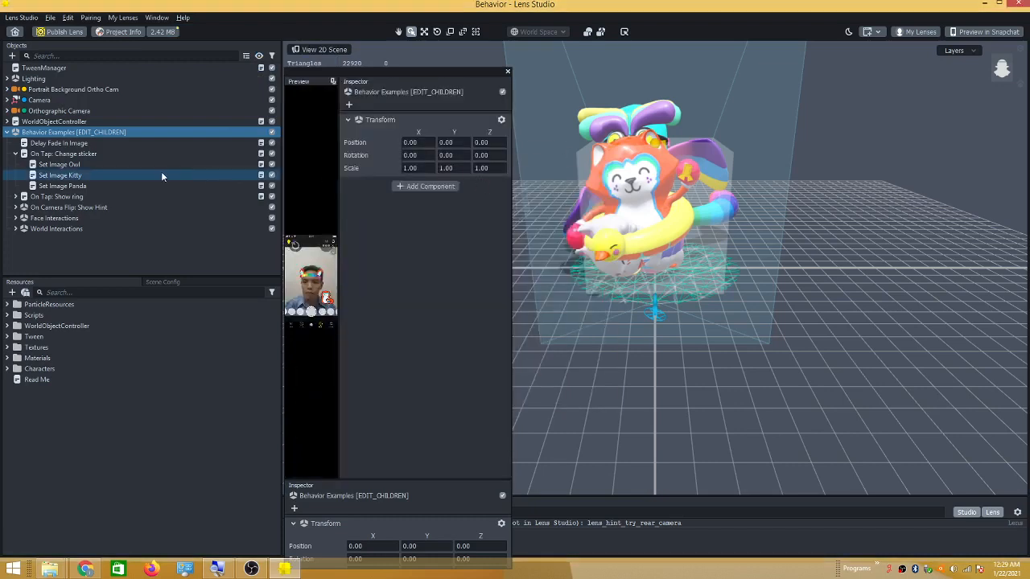
- Inspect On Tap: Change sticker, dock the Preview beside the scene view, and combine both Inspectors as tabs in a floating window
click(103, 154)
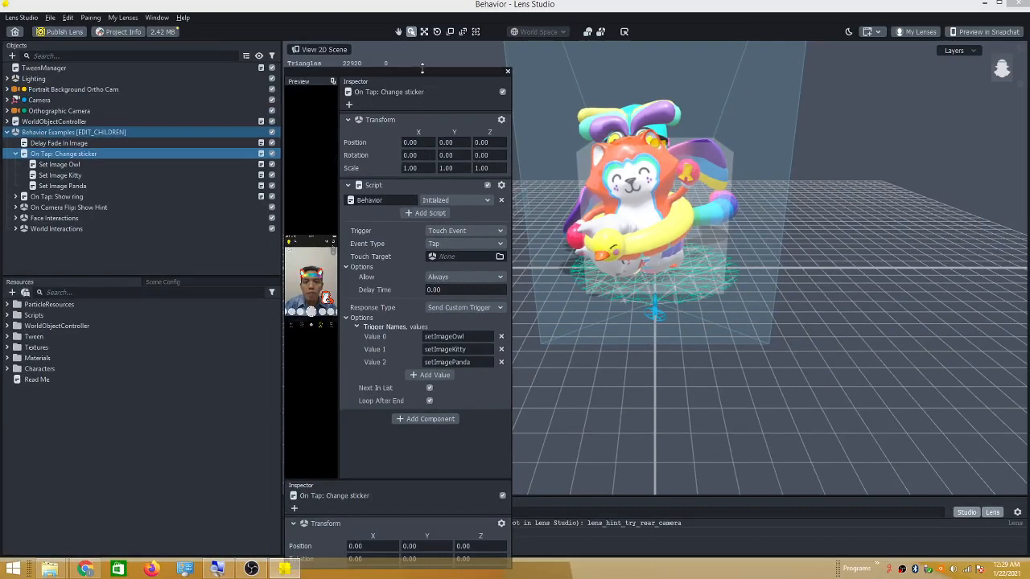
drag(424, 70, 566, 74)
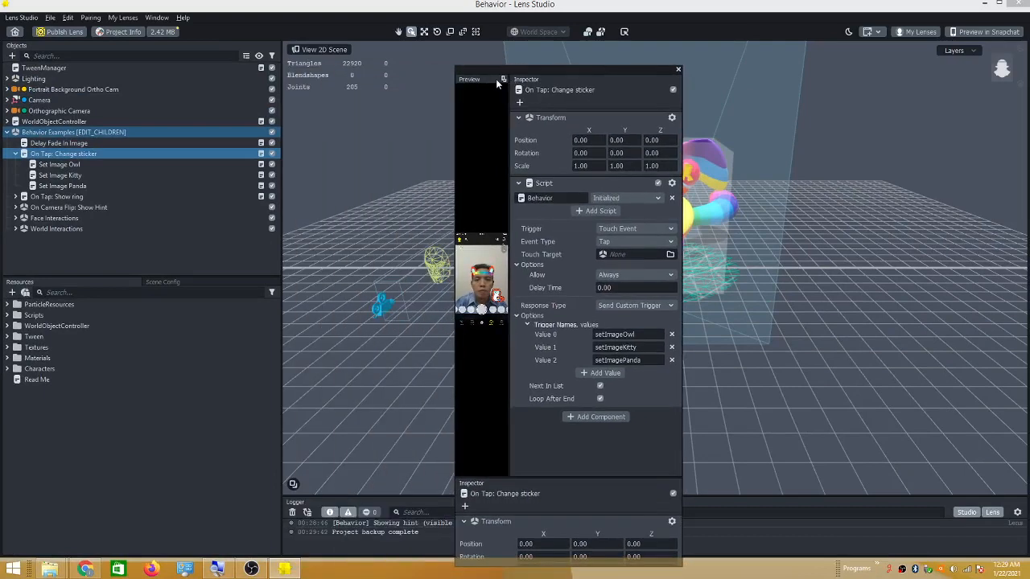
drag(484, 79, 309, 81)
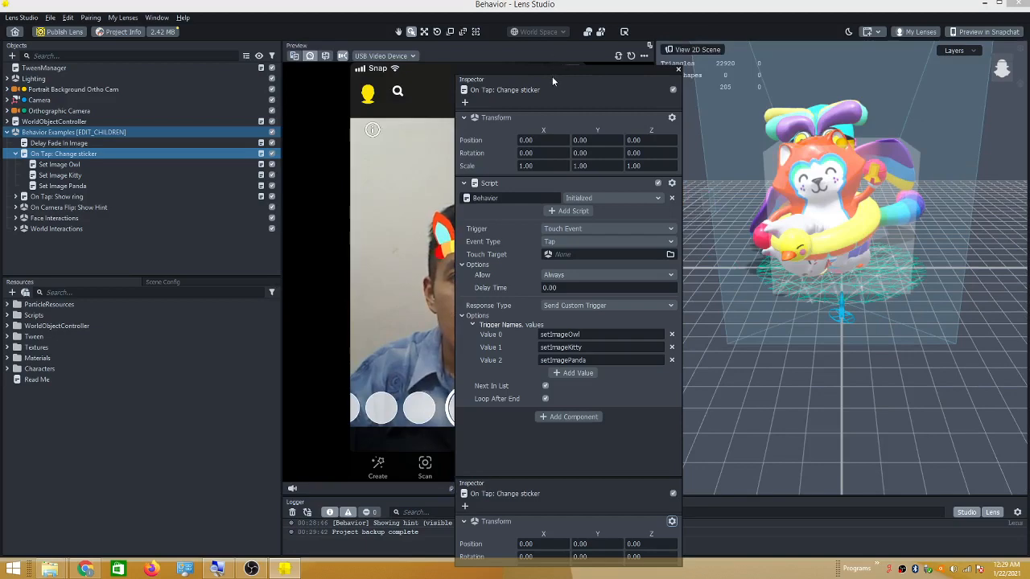
drag(552, 79, 715, 78)
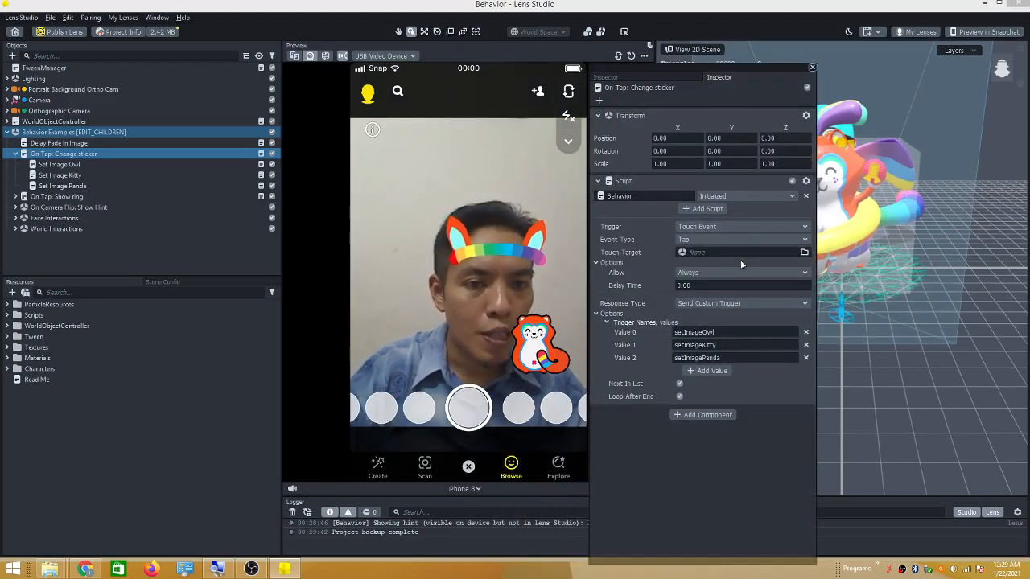
- Highlight the Touch Event trigger and the Tap event type in yellow with the screen annotation tool, and close the annotation
click(902, 569)
click(720, 543)
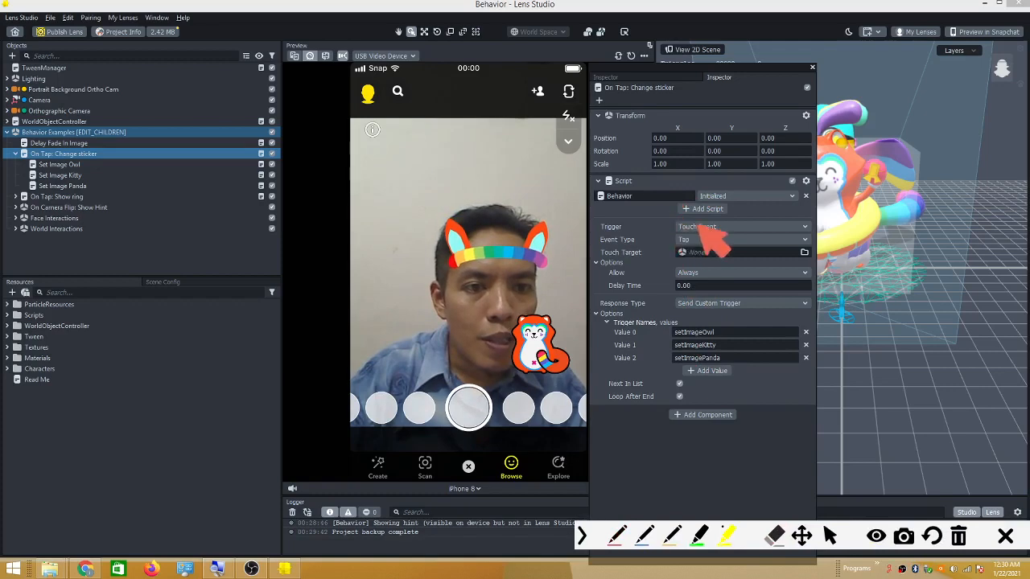
drag(675, 227, 729, 227)
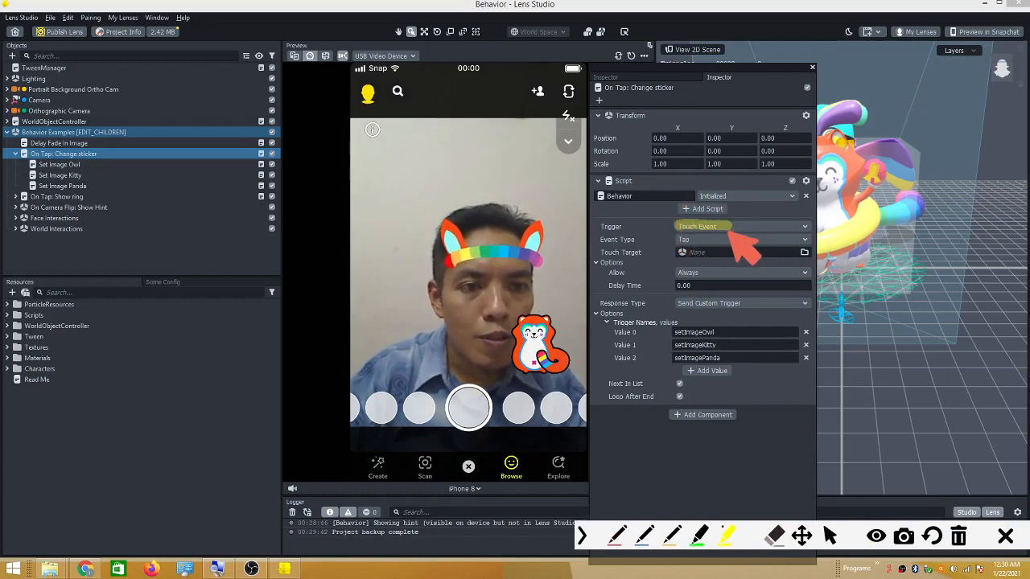
drag(676, 240, 685, 241)
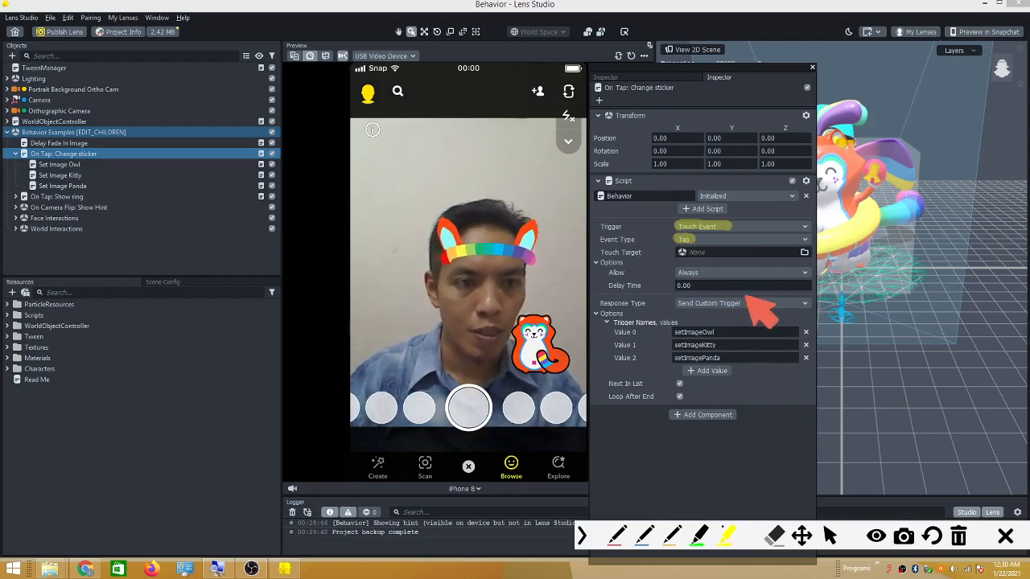
key(Escape)
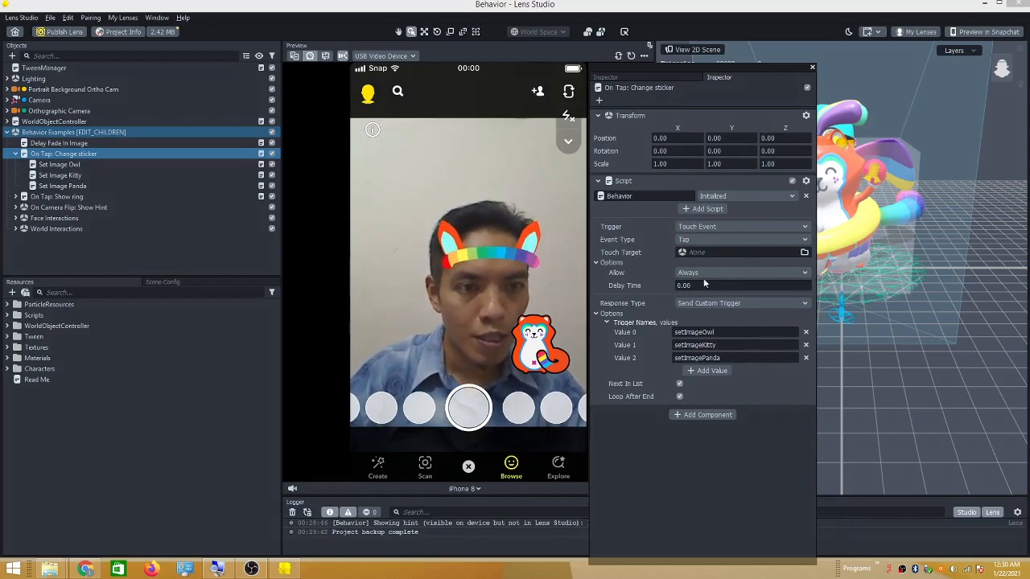
- Set the sticker behavior's trigger to Face Event and its event type to Brows Raised
click(712, 228)
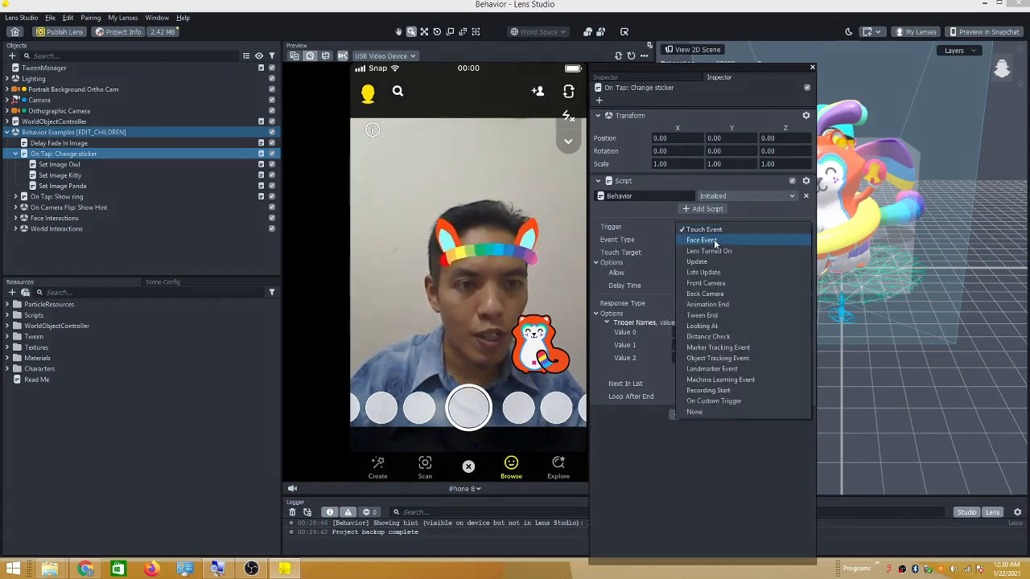
click(714, 241)
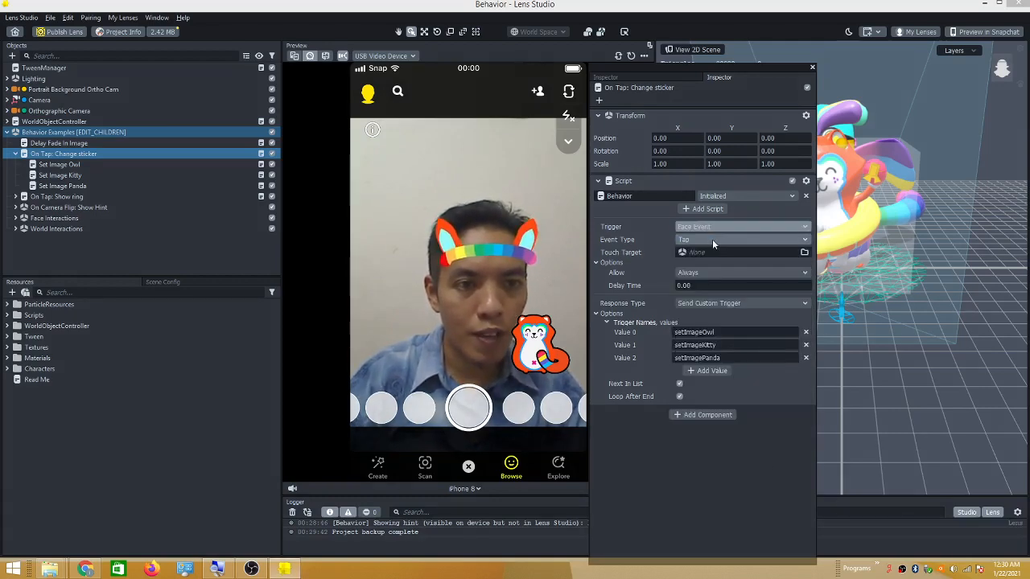
click(805, 241)
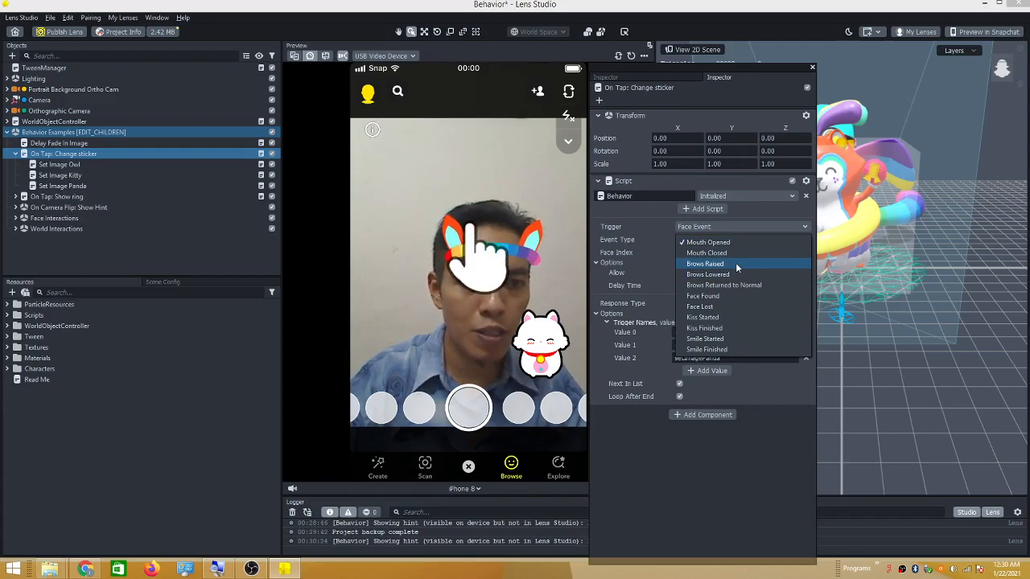
click(736, 263)
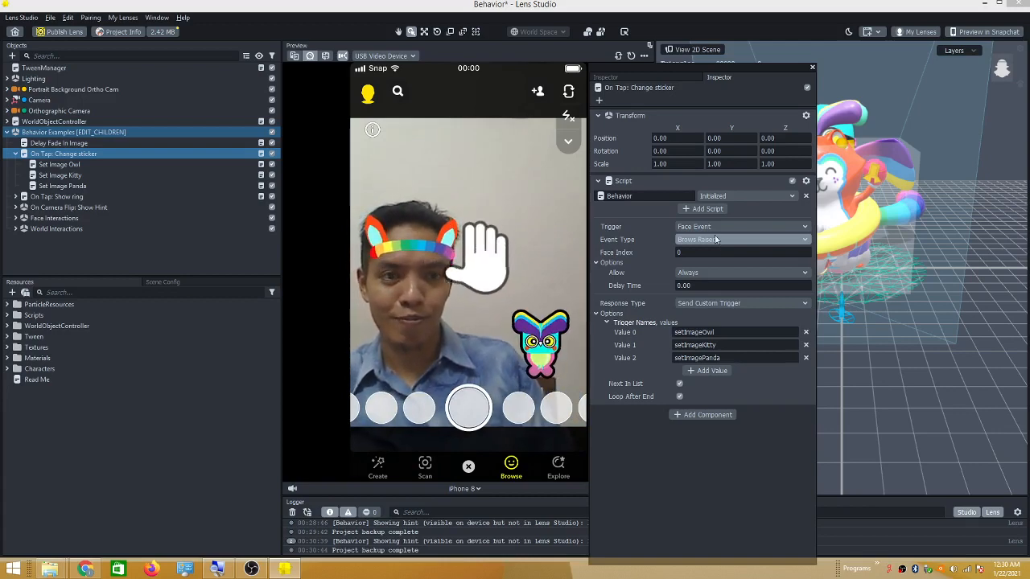
click(711, 227)
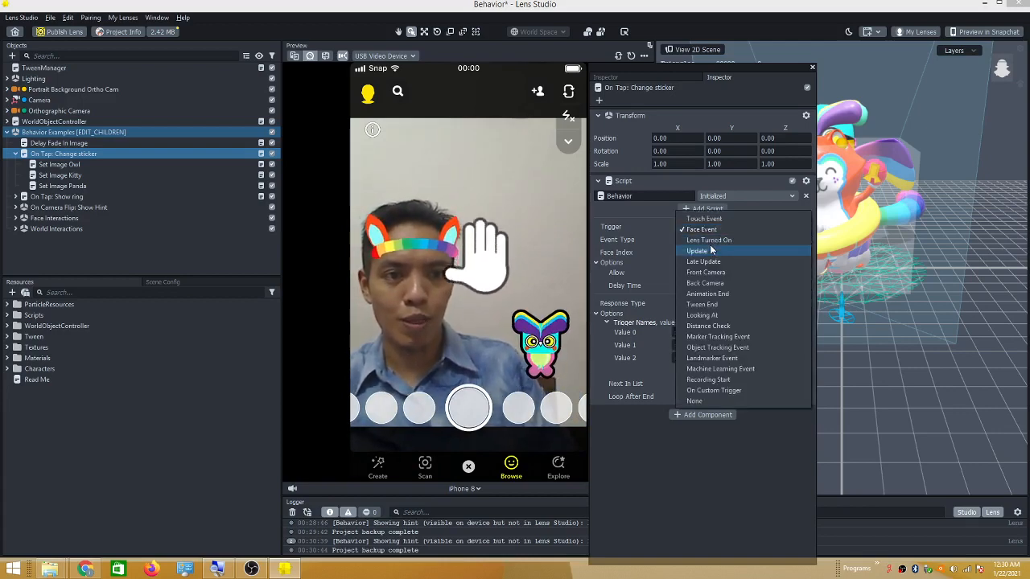
click(662, 234)
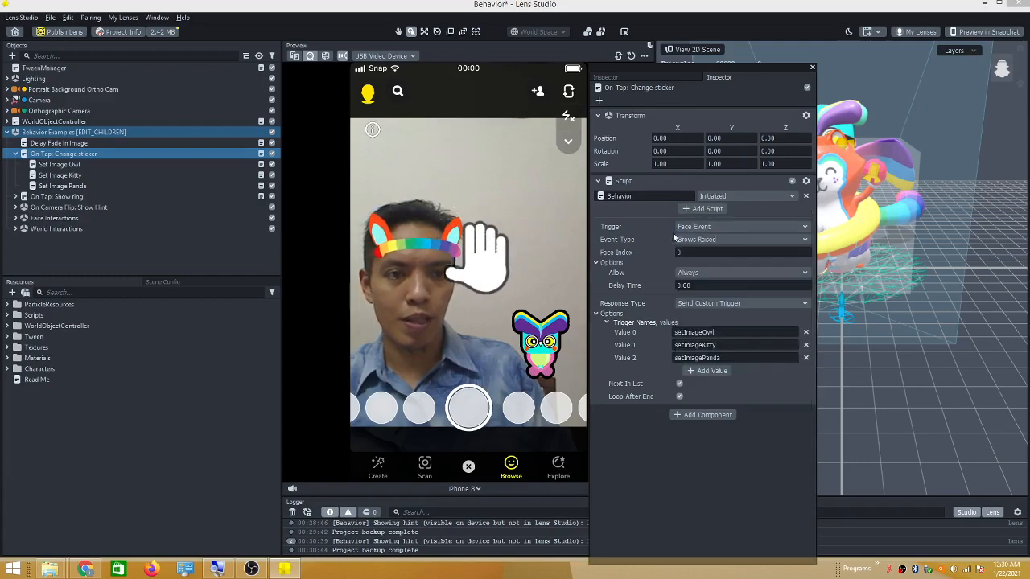
click(697, 241)
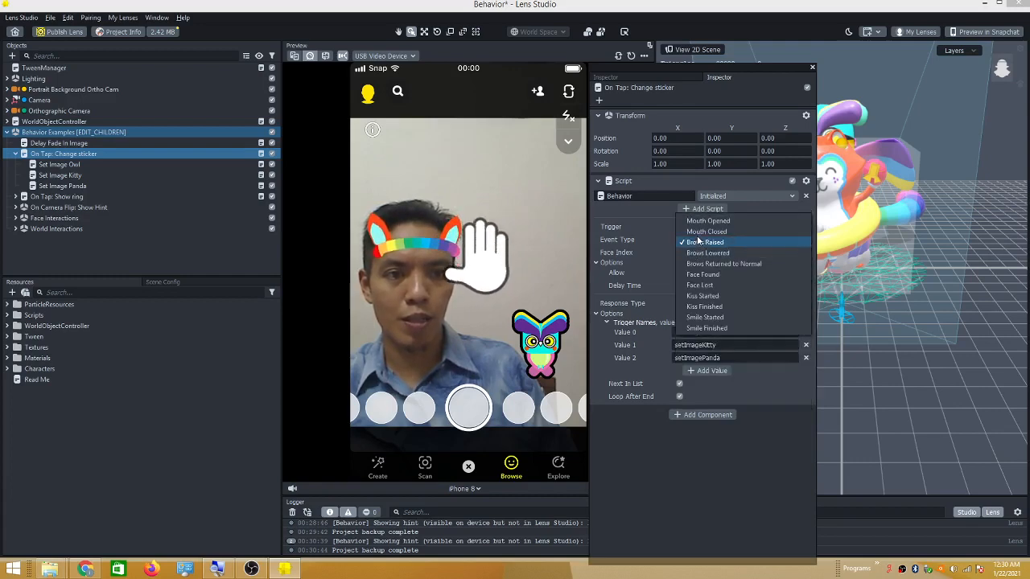
click(698, 226)
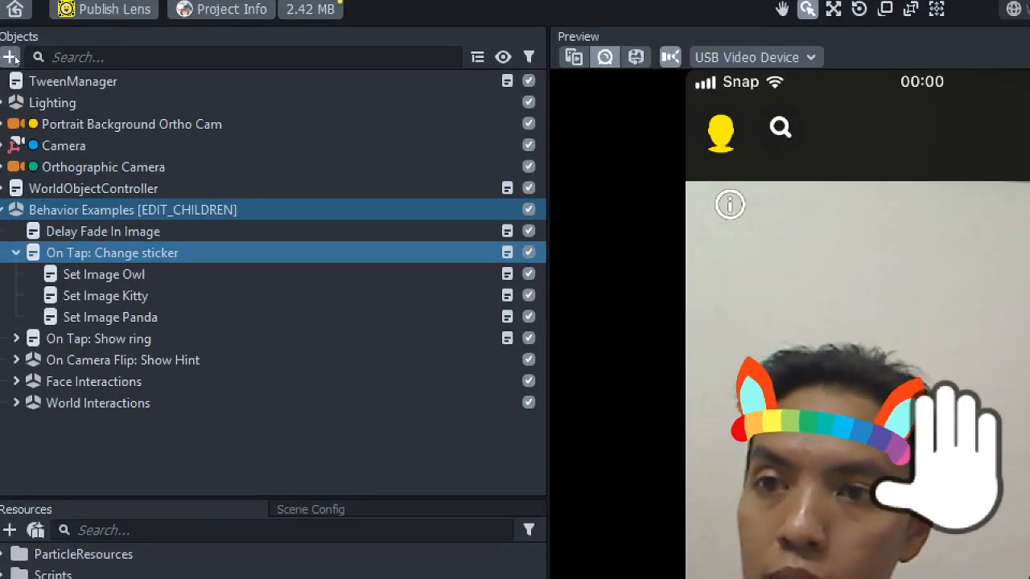
- Add a Hand Tracking object to the scene and enlarge the Objects panel to show the full hierarchy
click(10, 57)
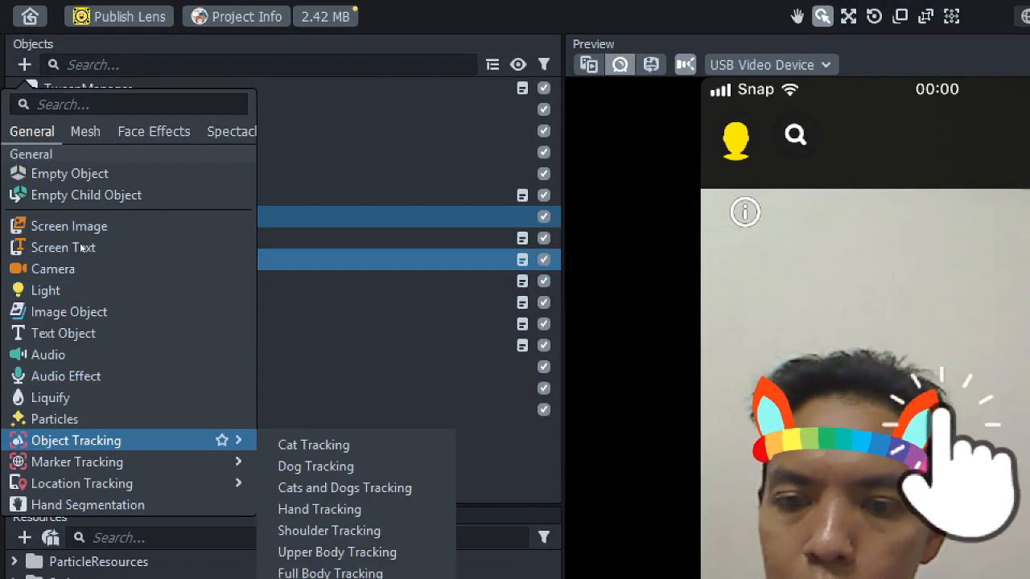
mouse_move(210, 440)
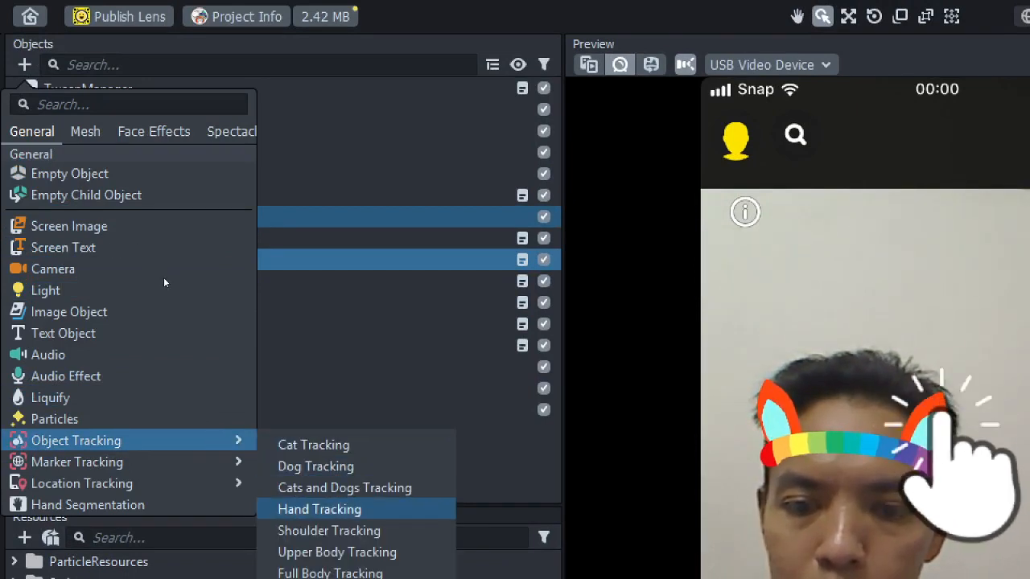
click(310, 511)
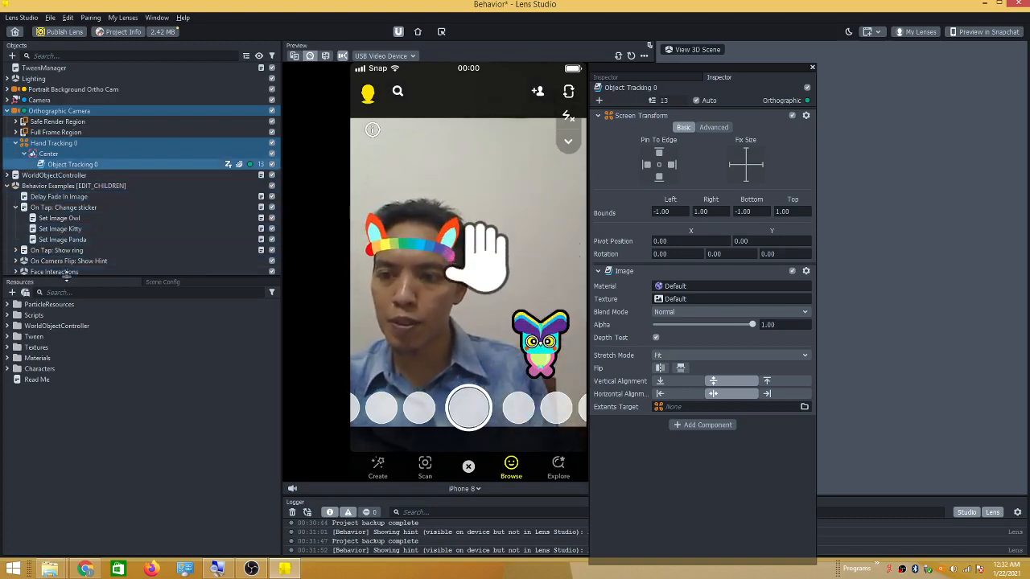
drag(65, 275, 63, 318)
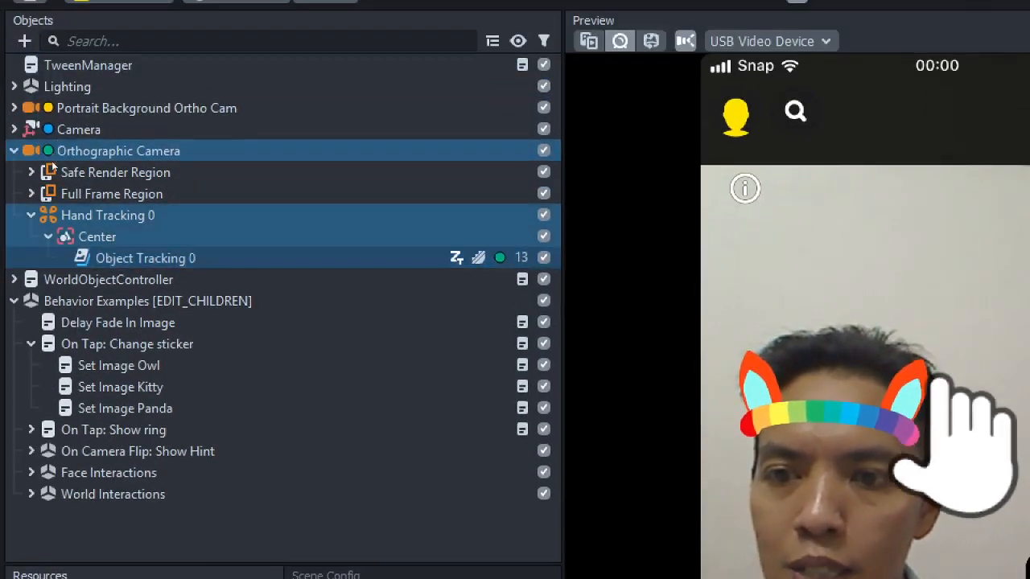
- Import mmu2021.png from the Downloads folder and assign it as the image texture of Object Tracking 0 under Hand Tracking 0
double_click(104, 258)
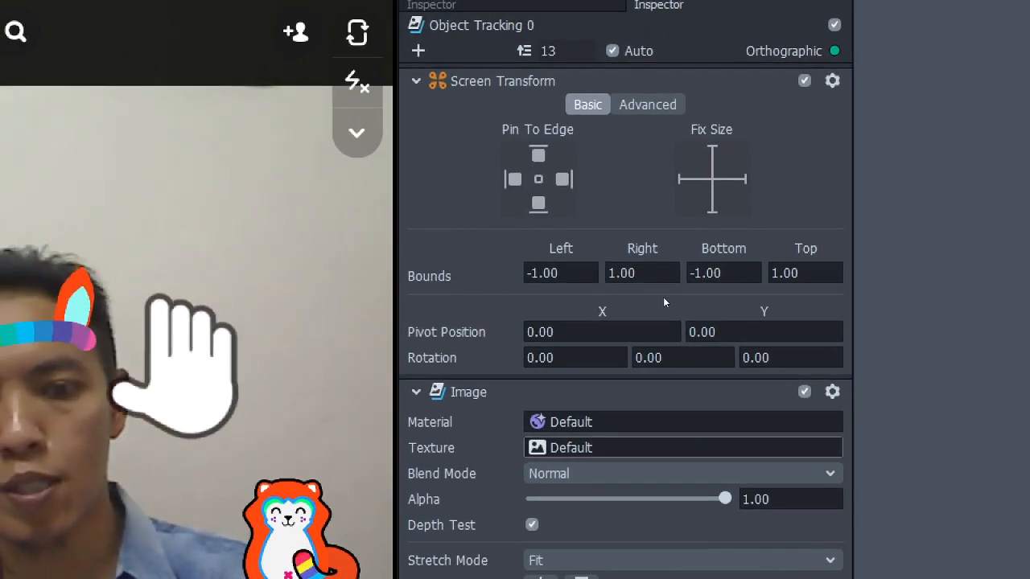
click(665, 448)
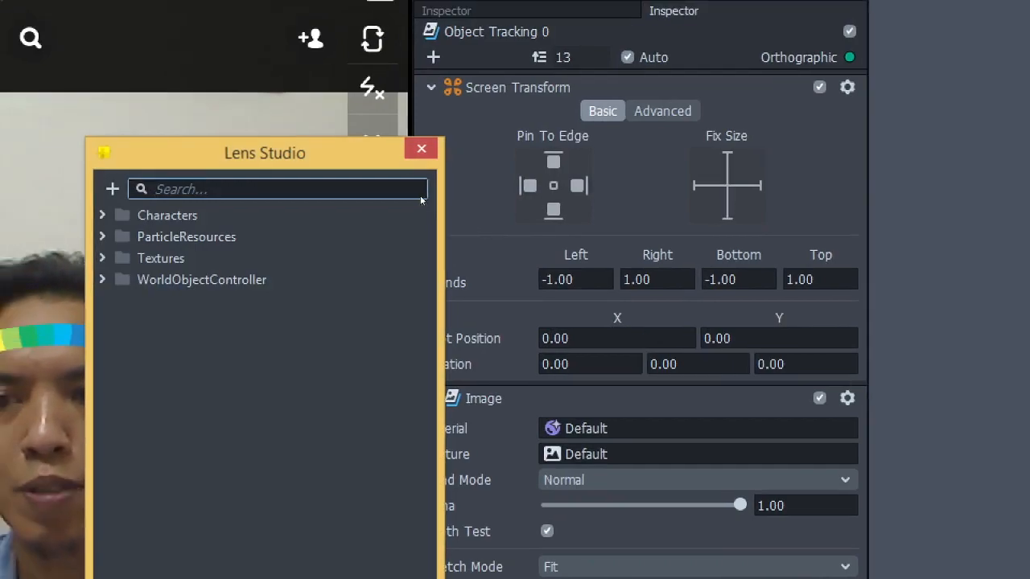
click(112, 188)
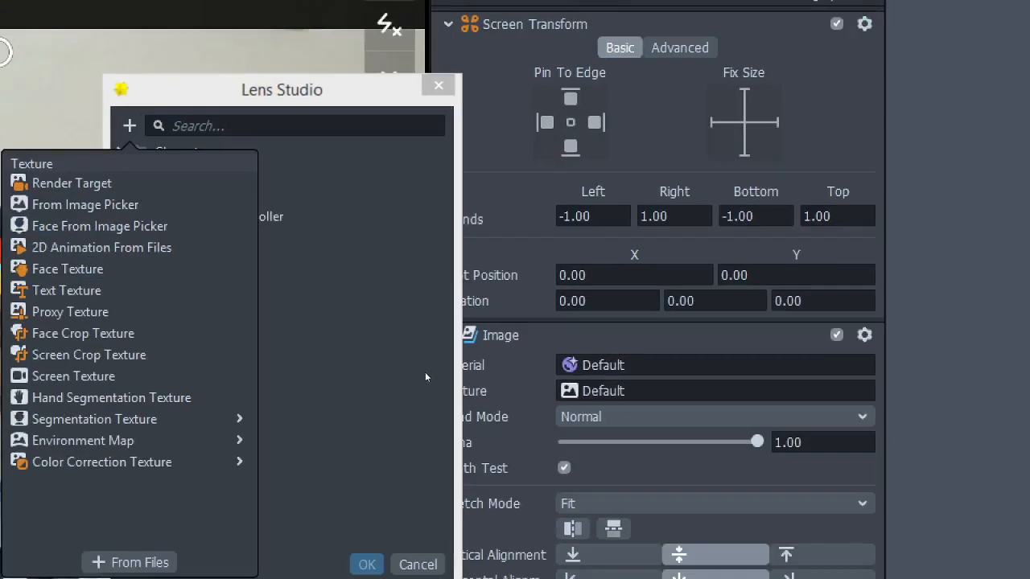
click(130, 563)
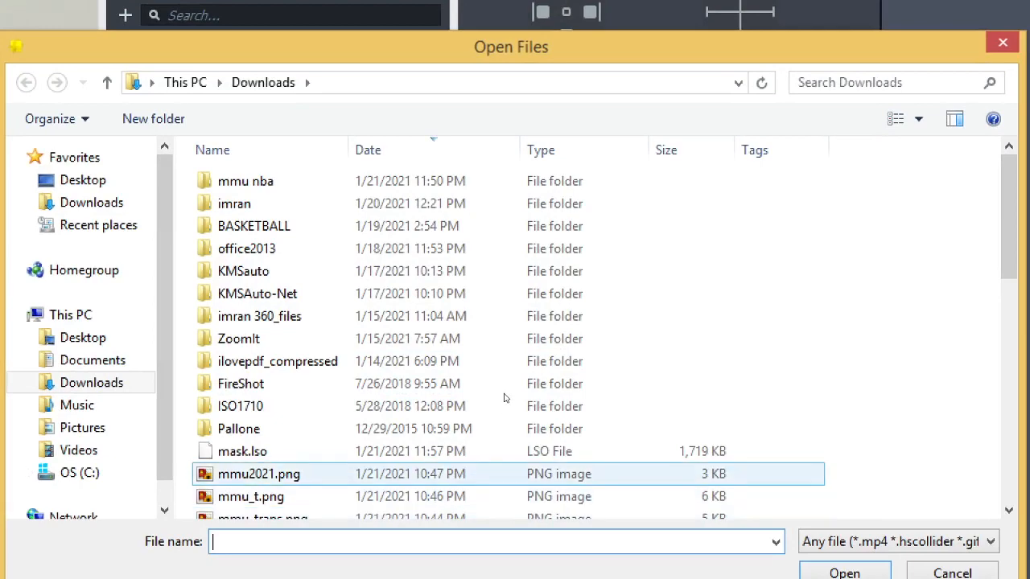
double_click(505, 474)
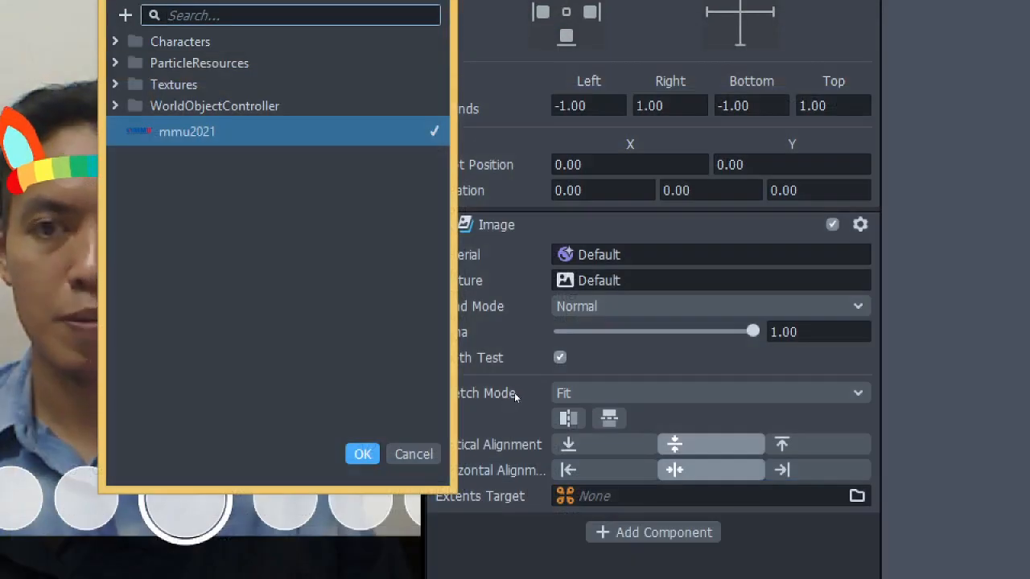
click(362, 453)
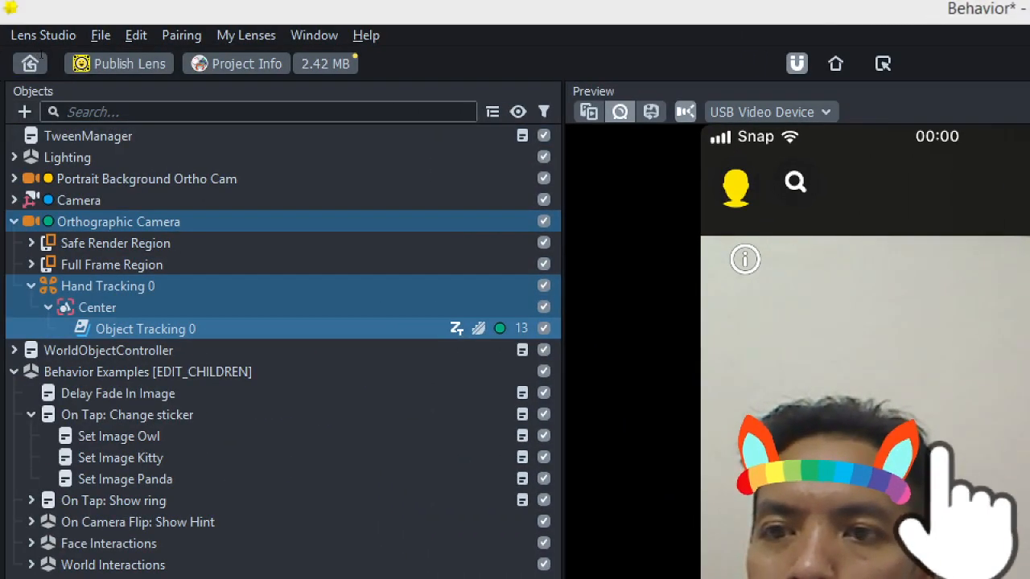
- Search the scene objects for "tap", inspect the Tap Hint image, and clear the search
click(68, 112)
text(tap)
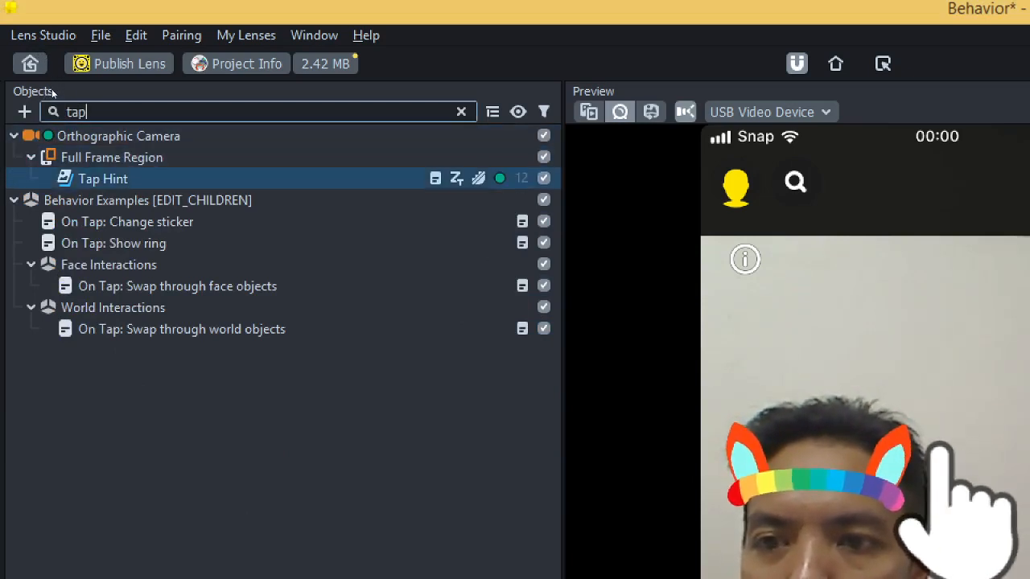
click(273, 89)
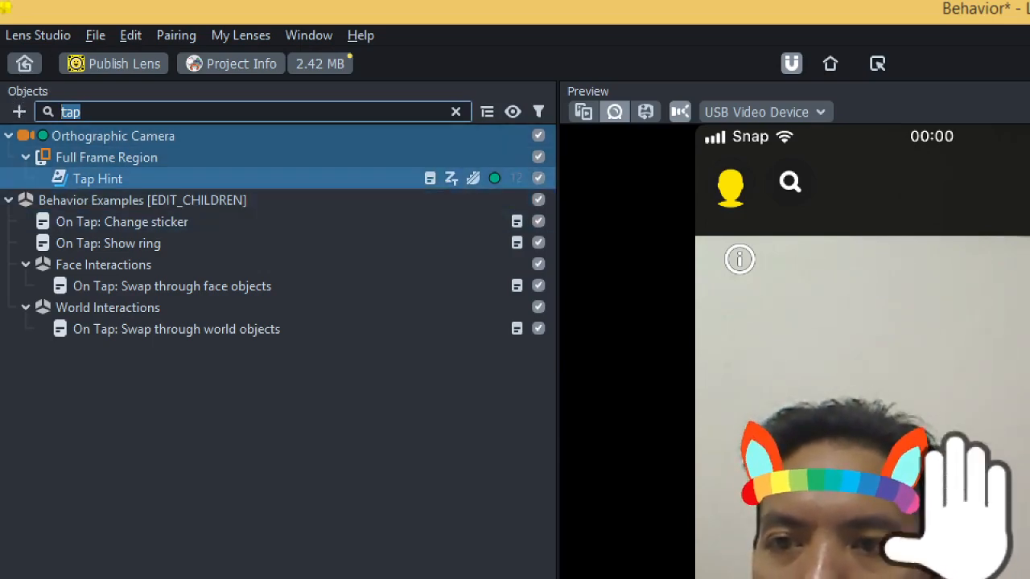
key(BackSpace)
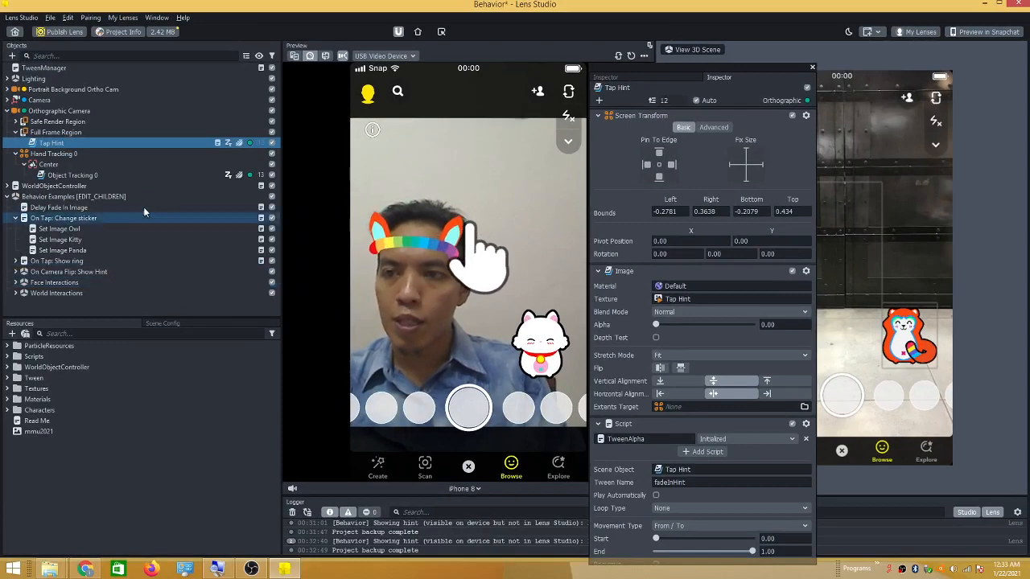
- Import NBA BASKETBALL.FBX from the BASKETBALL folder in Downloads into the resources, keeping the default FBX import options
click(12, 56)
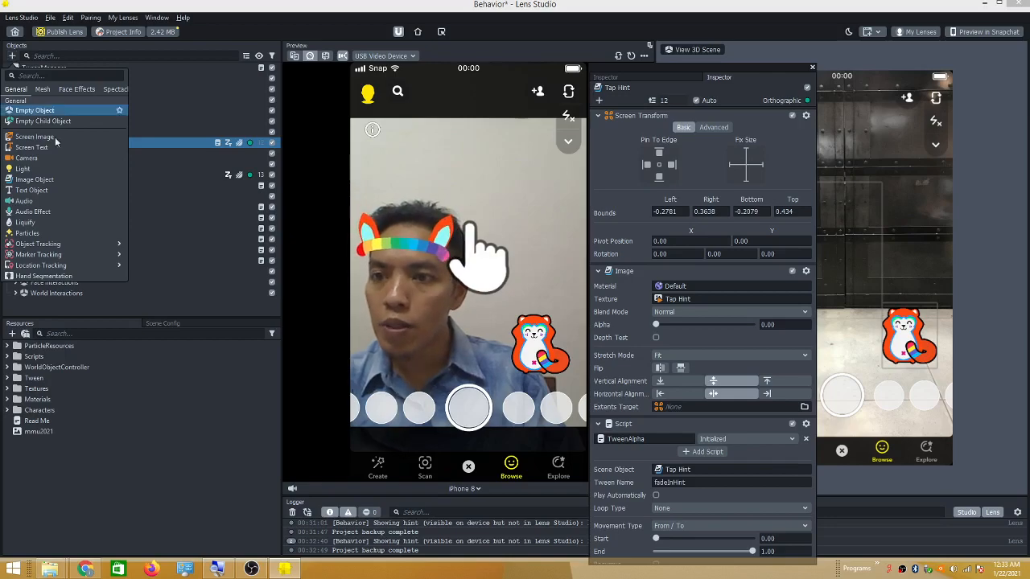
click(138, 413)
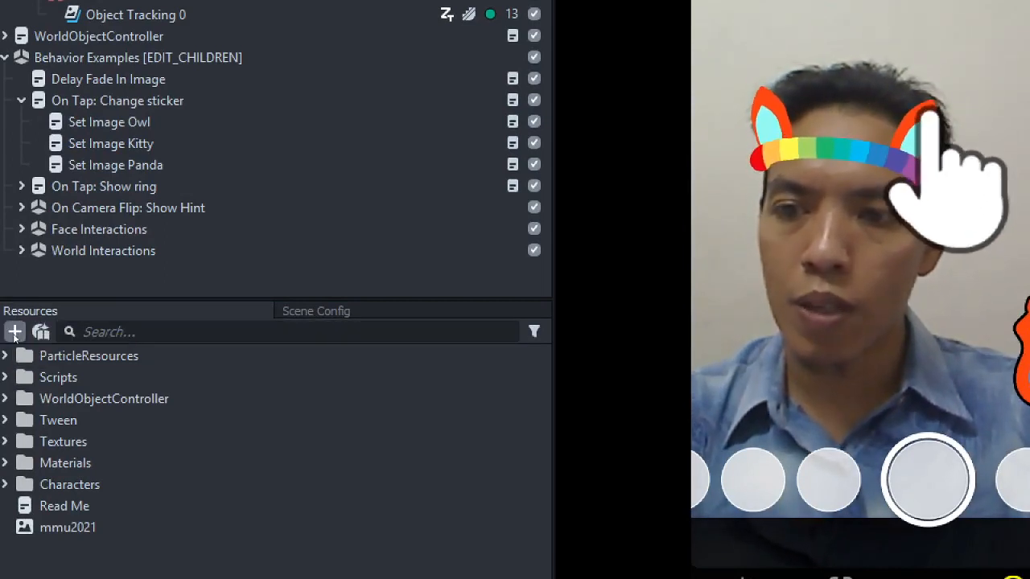
click(14, 333)
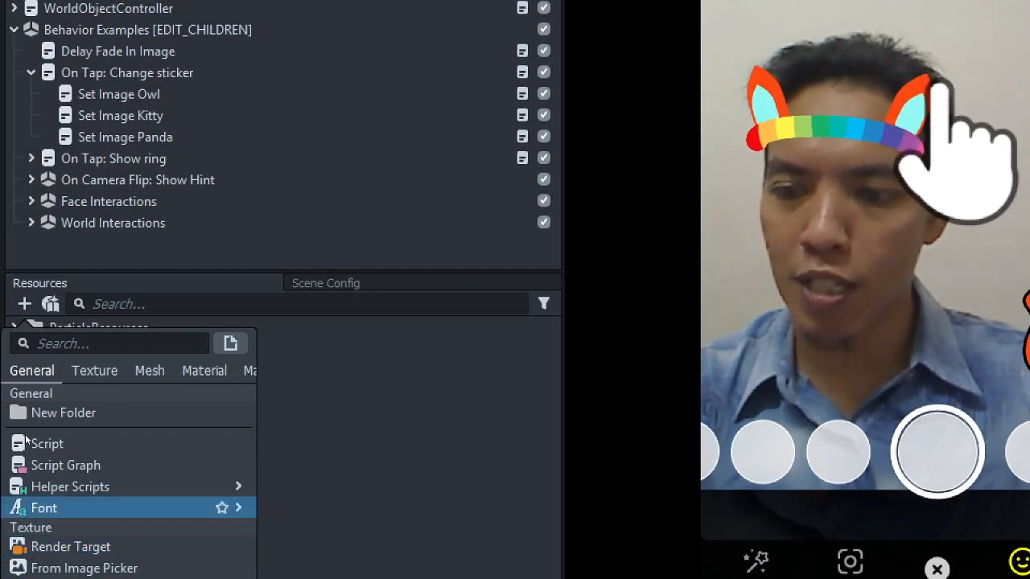
mouse_move(44, 508)
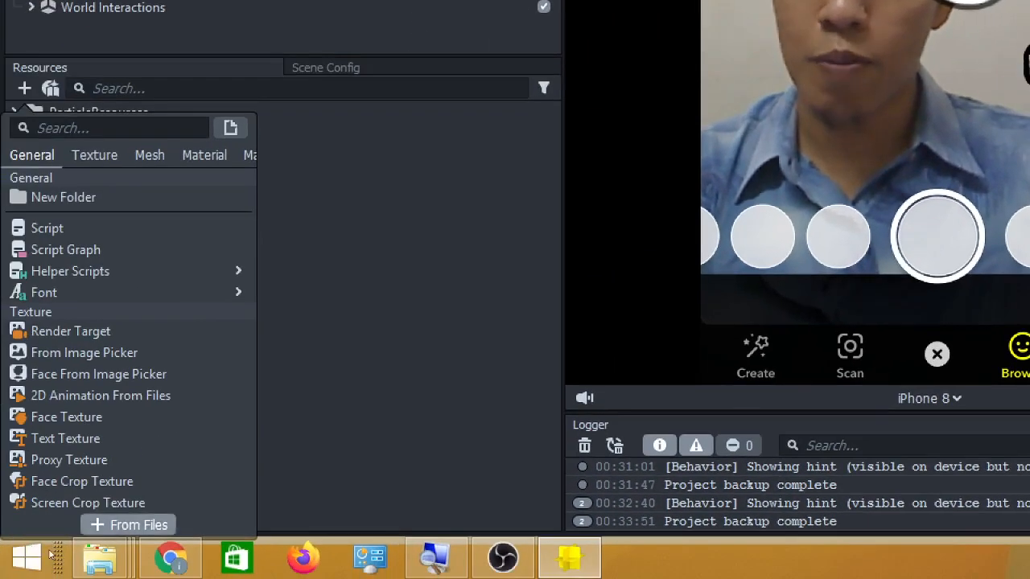
click(105, 525)
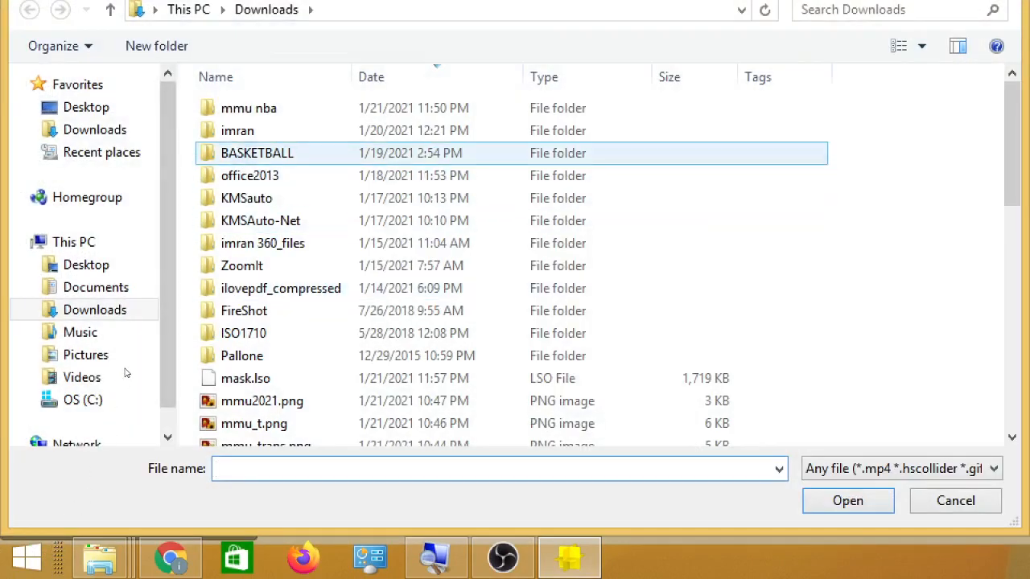
double_click(266, 153)
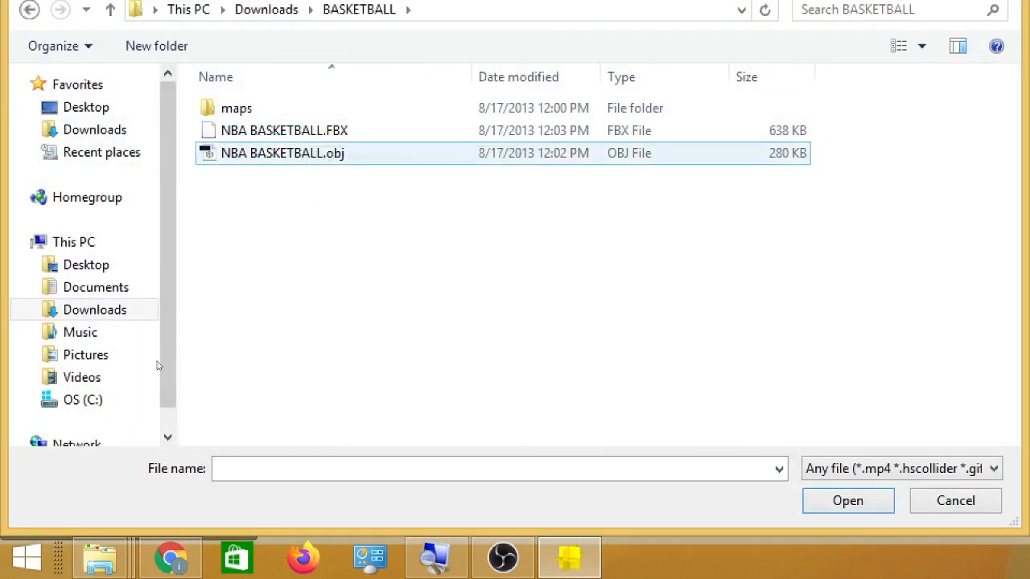
click(310, 131)
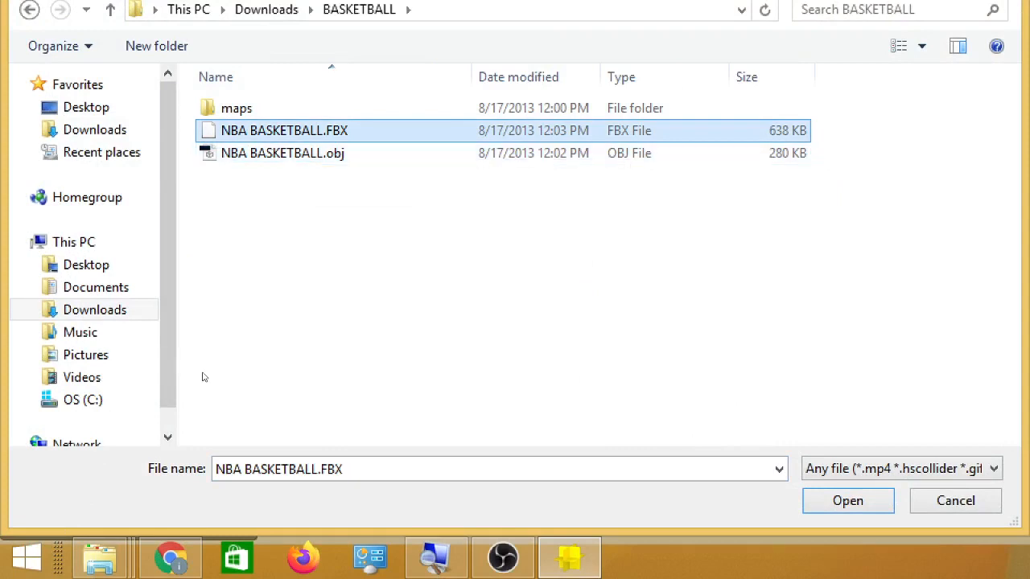
click(901, 469)
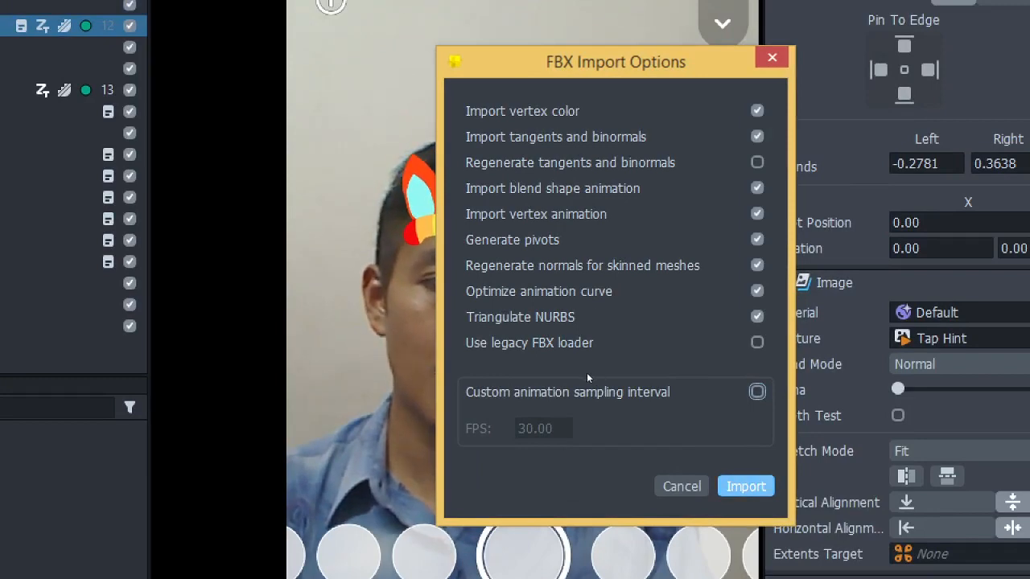
key(Return)
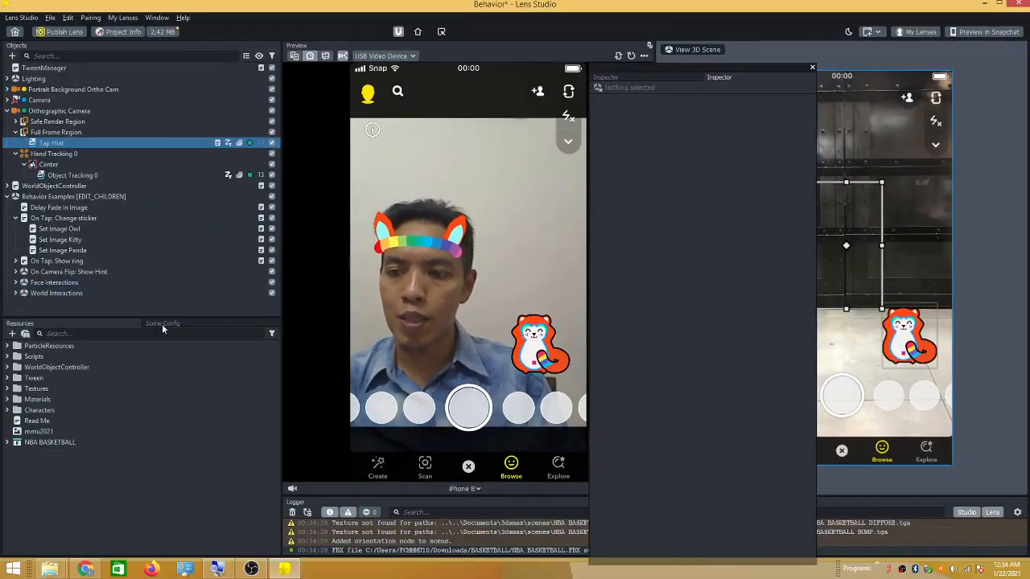
- Expand the NBA BASKETBALL resource and place its prefab in the scene under Hand Tracking 0
click(61, 443)
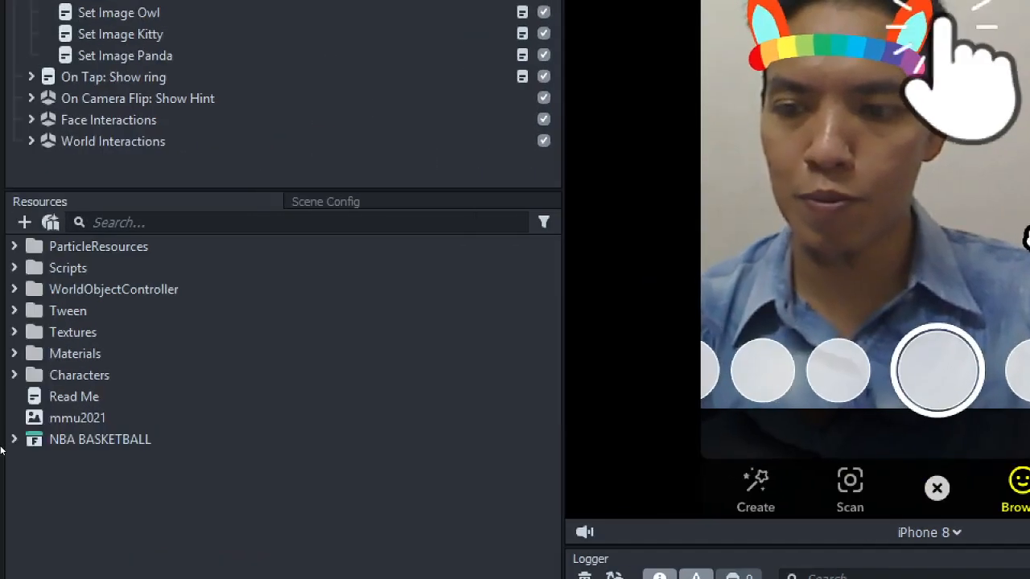
click(23, 445)
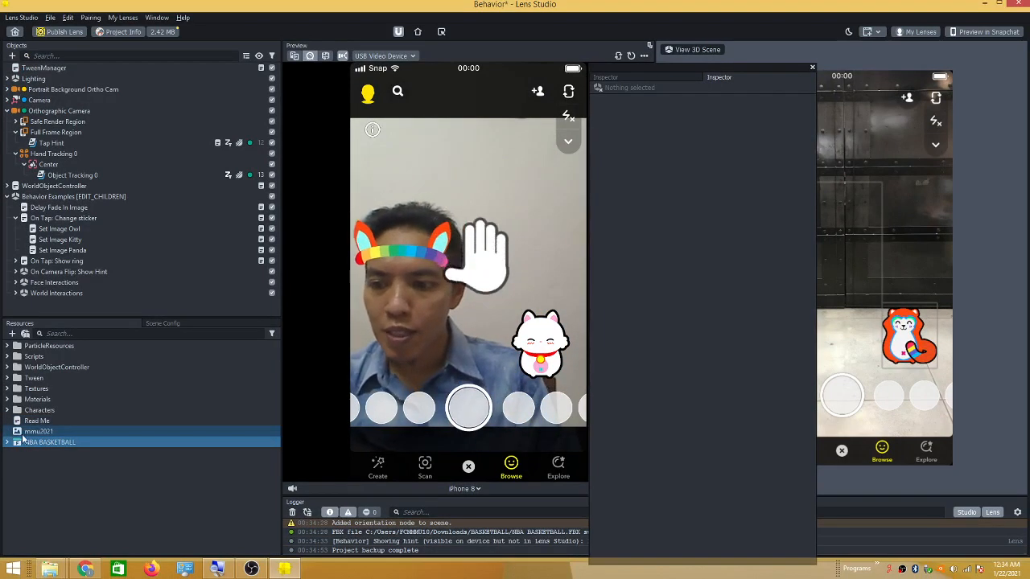
click(32, 443)
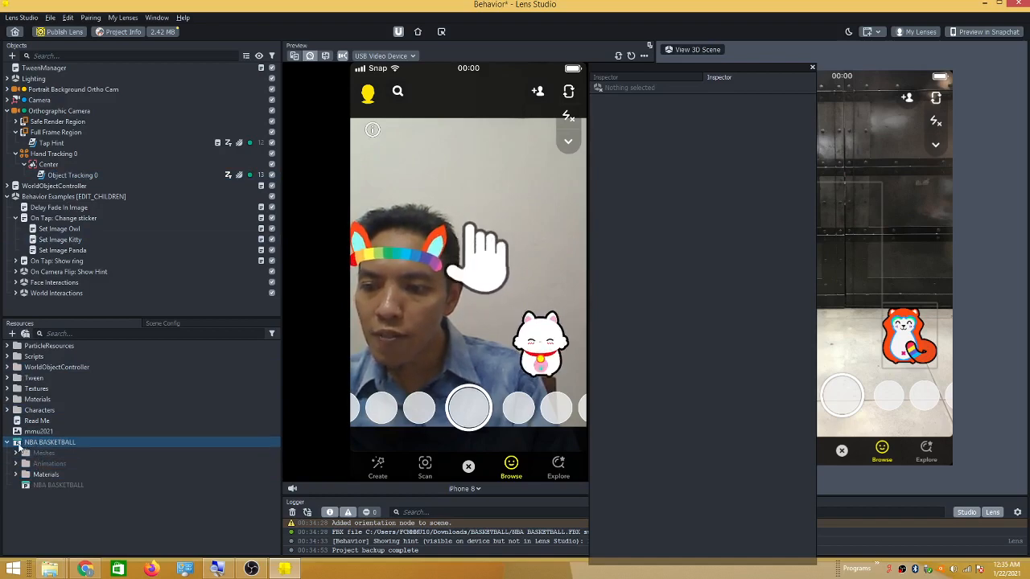
click(51, 486)
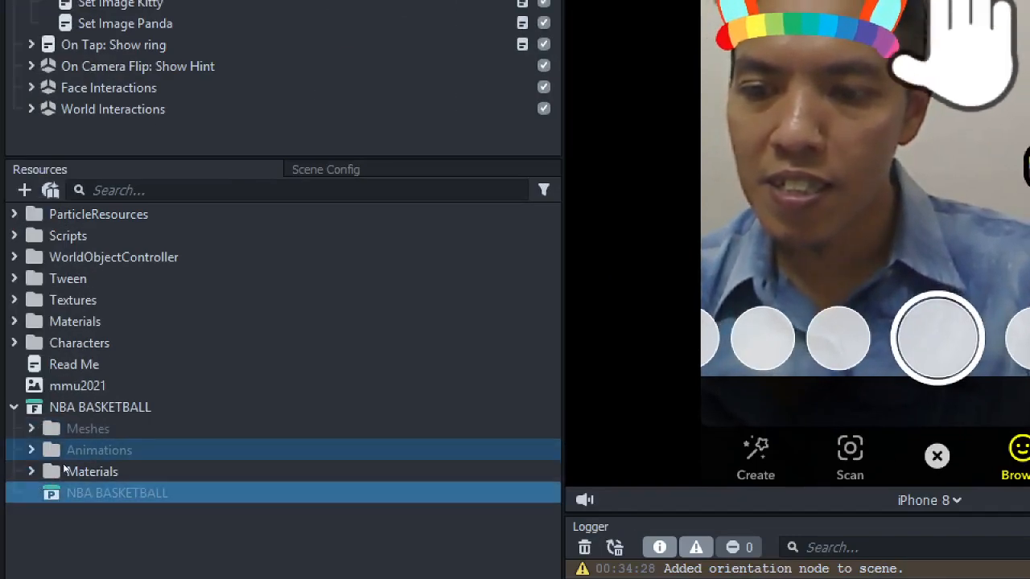
click(62, 473)
click(61, 489)
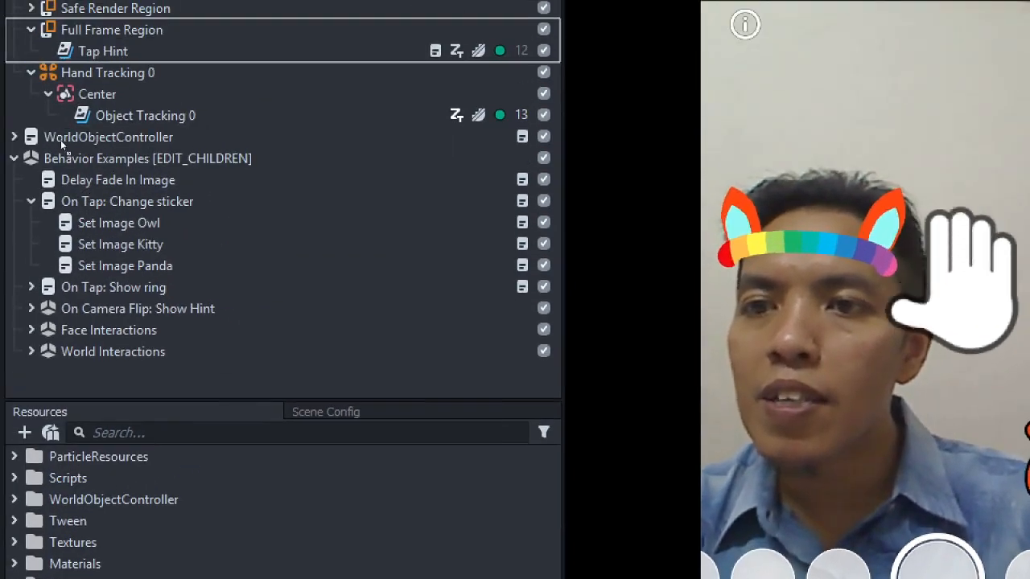
drag(61, 155, 61, 155)
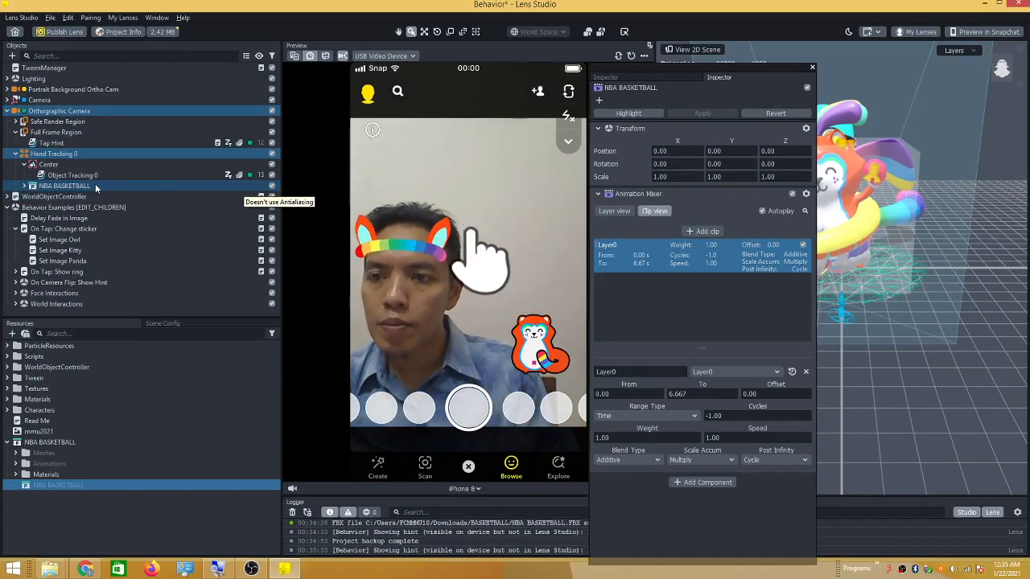
- Move the NBA BASKETBALL object into the Center object of Hand Tracking 0 and clear the selection
drag(94, 184, 82, 169)
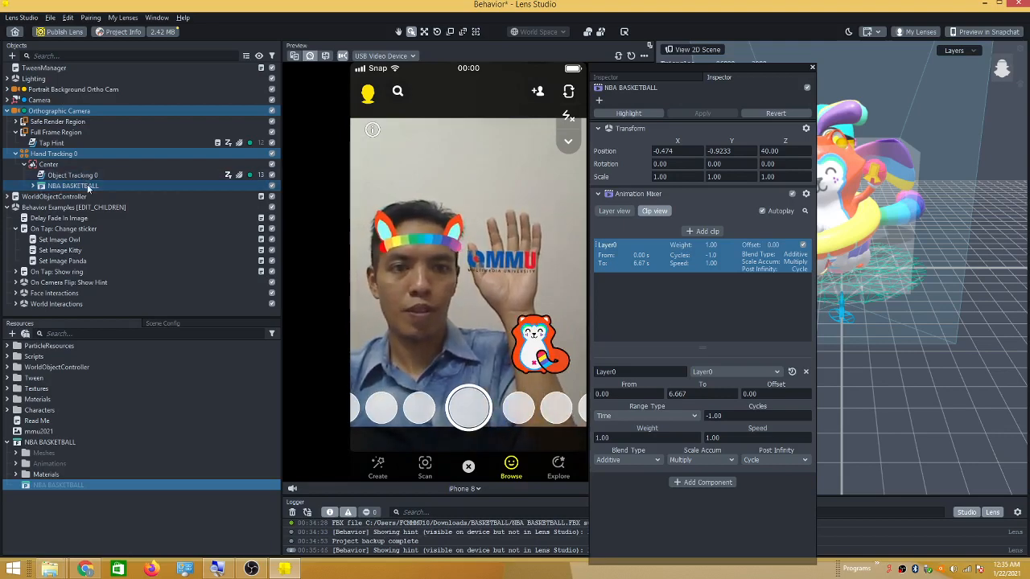
click(453, 71)
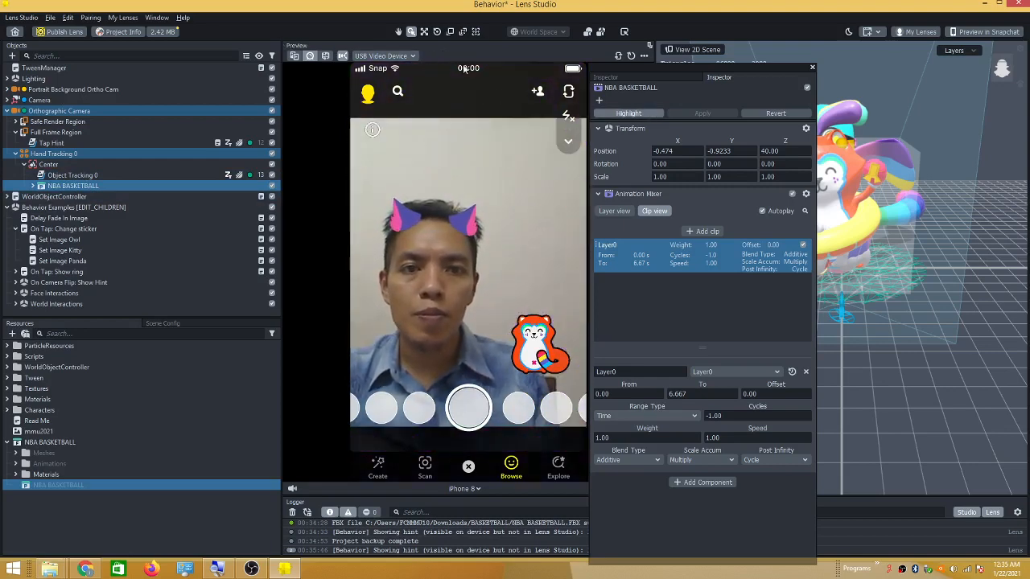
click(877, 129)
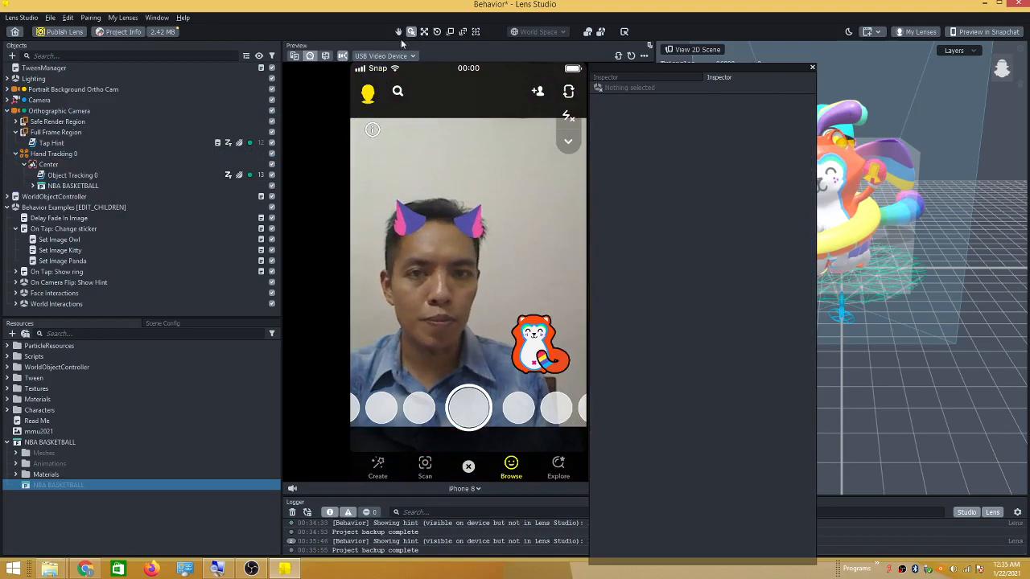
- Restore the default panel layout of the workspace
click(158, 17)
mouse_move(172, 30)
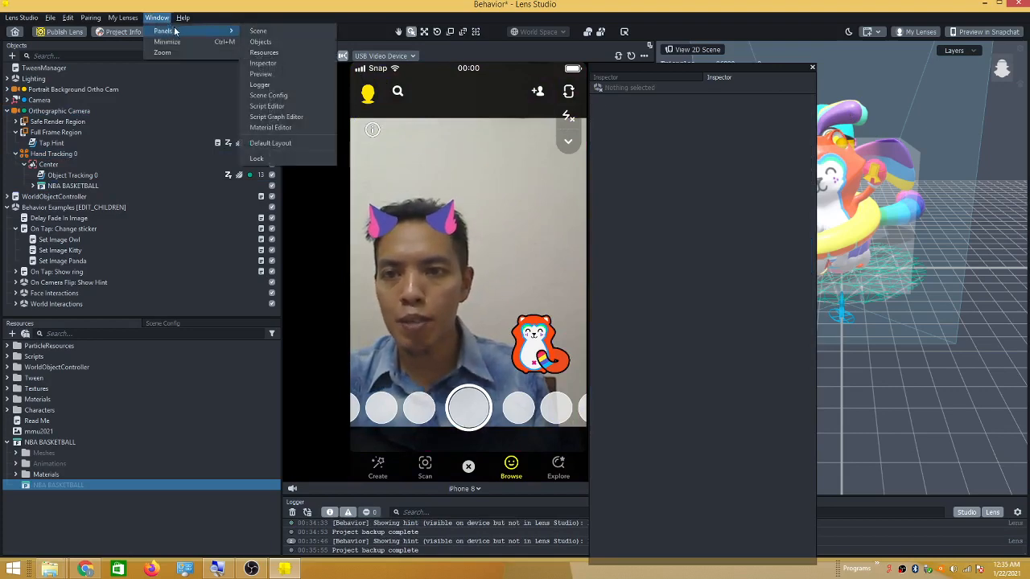
click(268, 144)
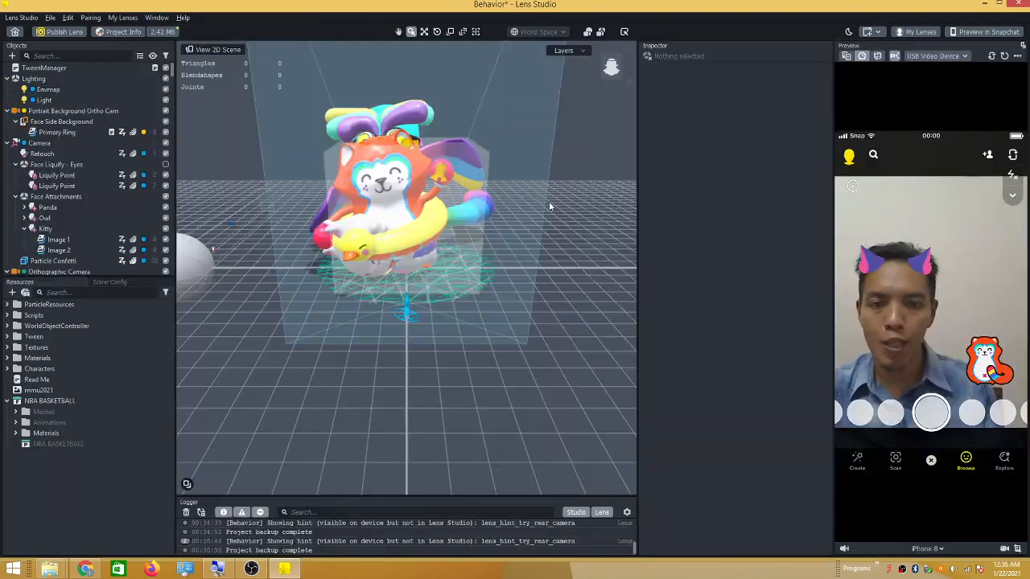
- Select the ball in the 3D scene and inspect the NBA BASKETBALL object and its BASKET BALL mesh
scroll(310, 259, down, 5)
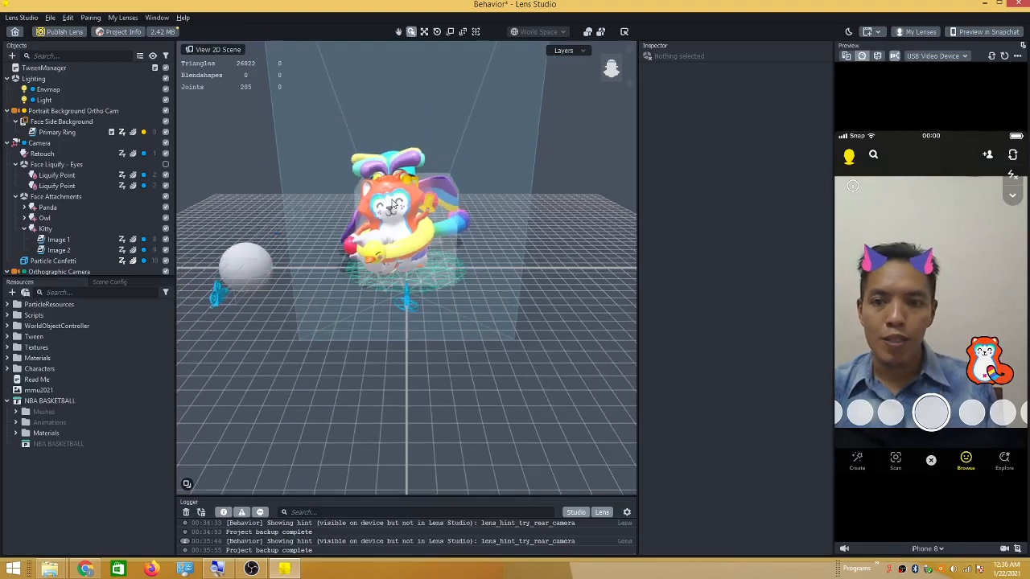
click(277, 274)
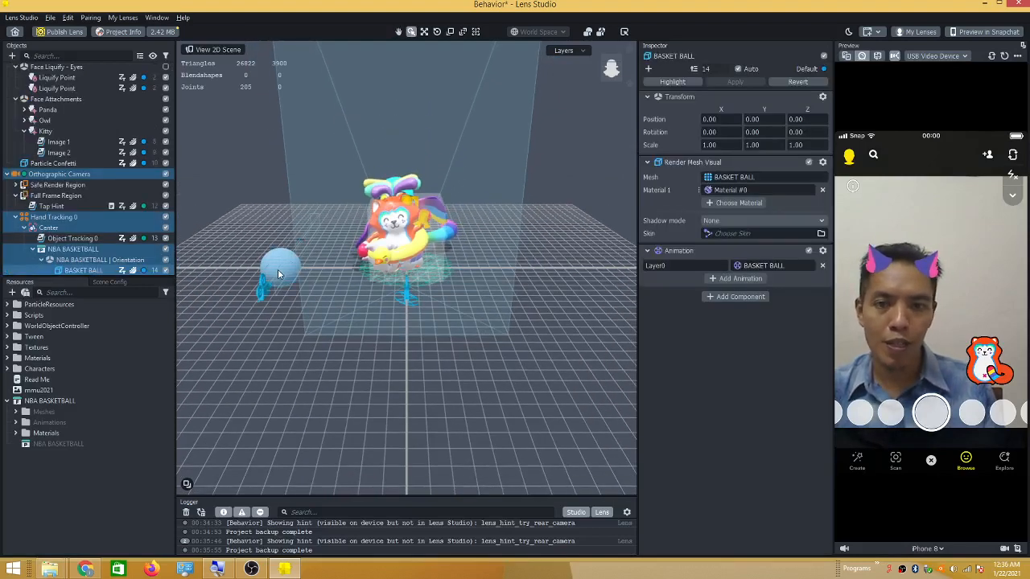
scroll(277, 274, down, 1)
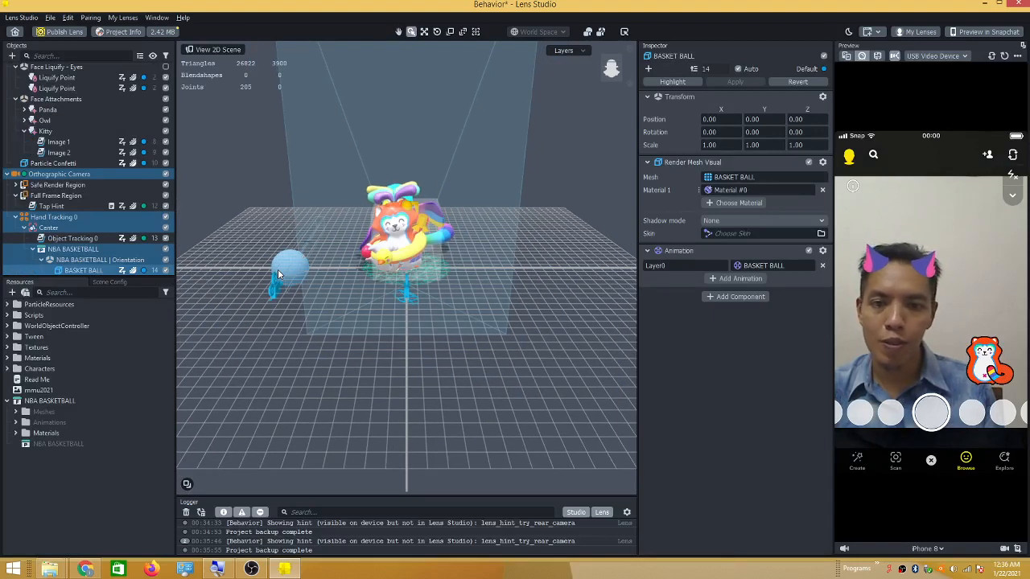
click(71, 250)
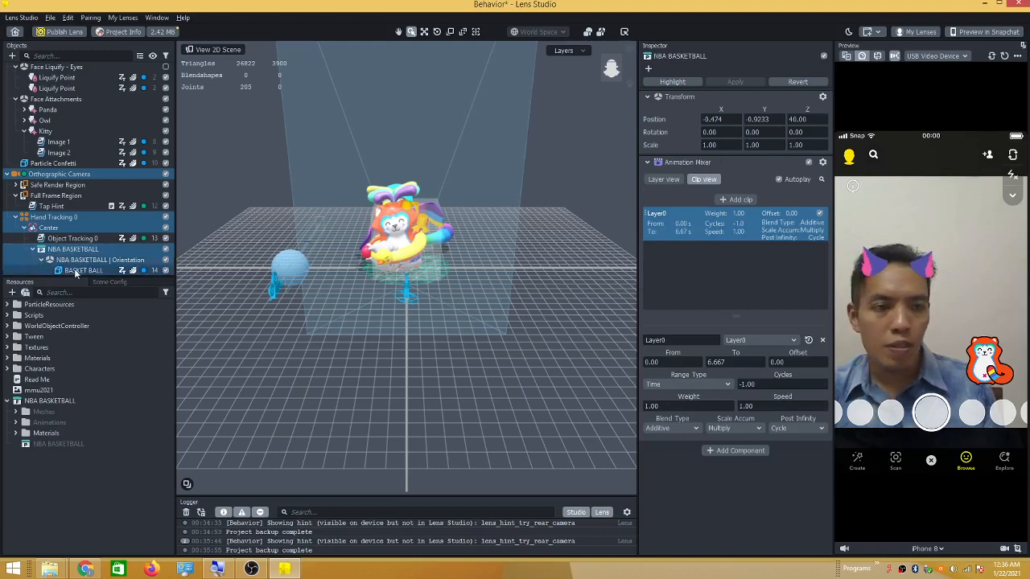
click(76, 271)
scroll(77, 274, down, 1)
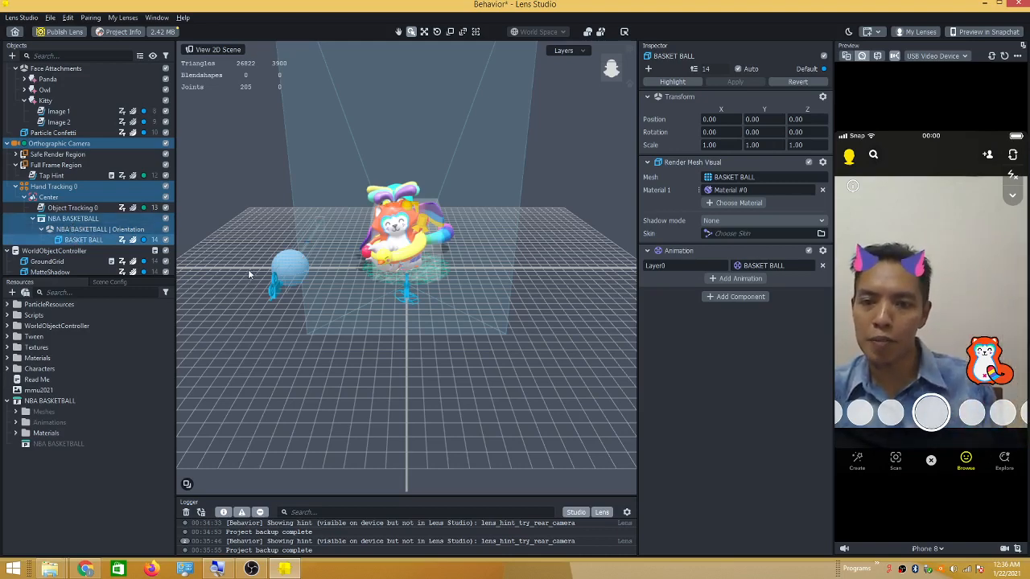
scroll(250, 272, down, 3)
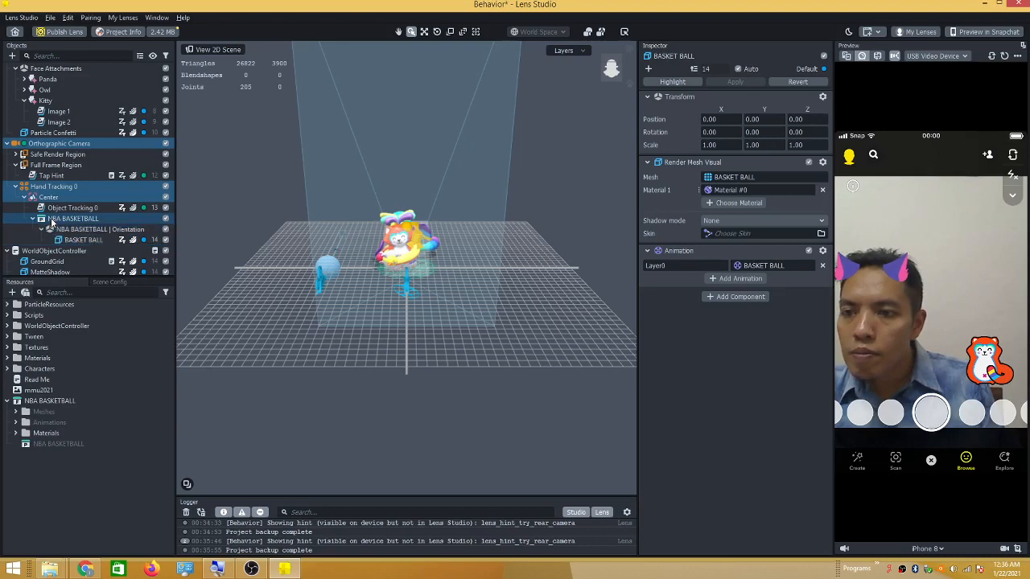
- Try to move NBA BASKETBALL directly under Hand Tracking 0 and its Orientation child into the Center object
drag(50, 189, 50, 189)
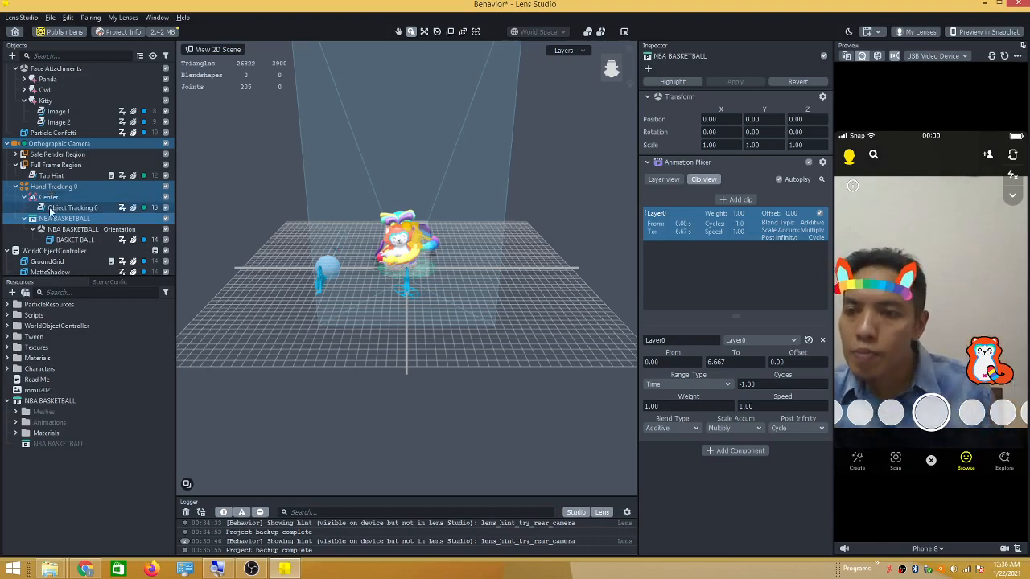
double_click(51, 219)
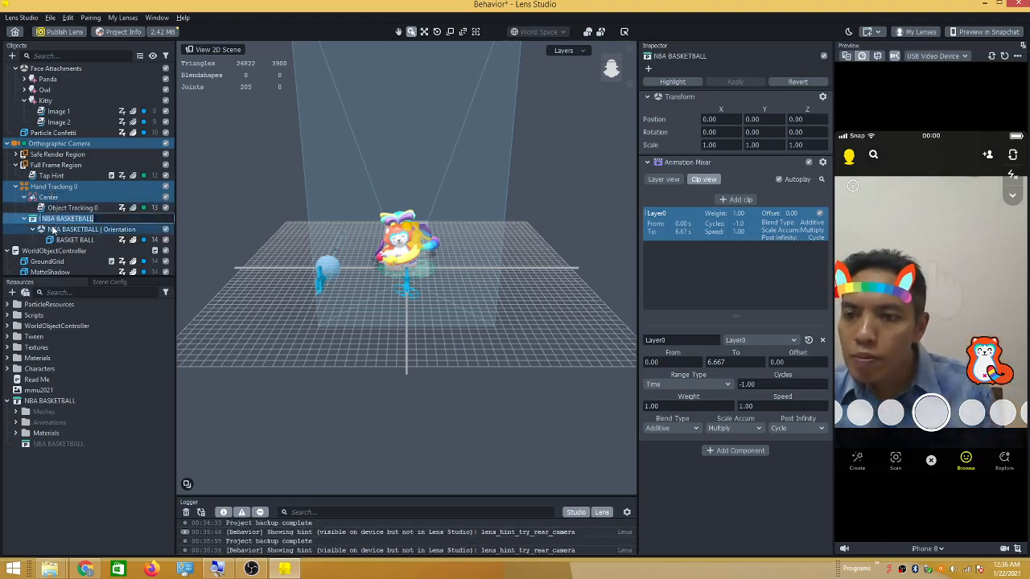
click(52, 230)
drag(53, 231, 54, 204)
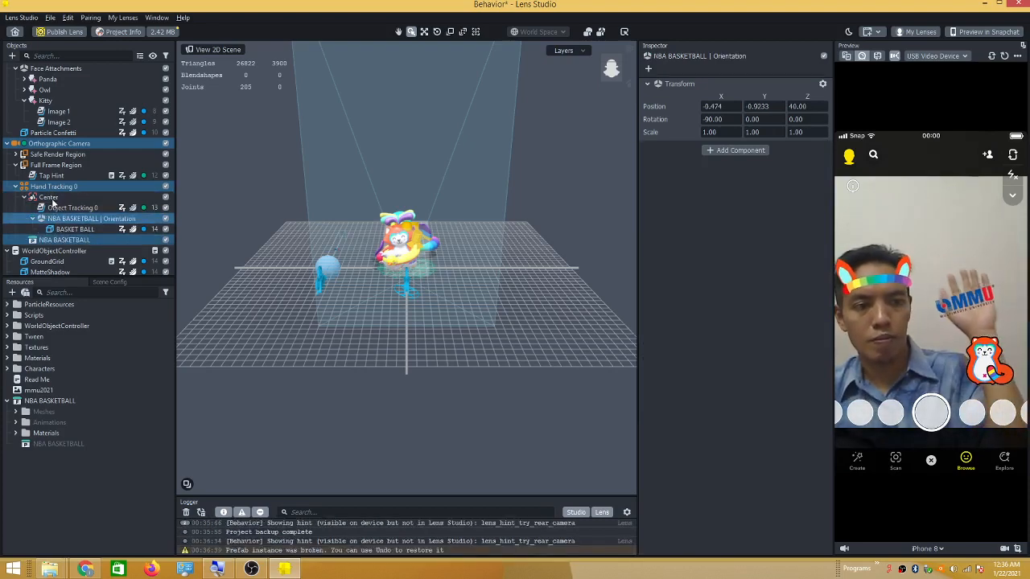
click(289, 571)
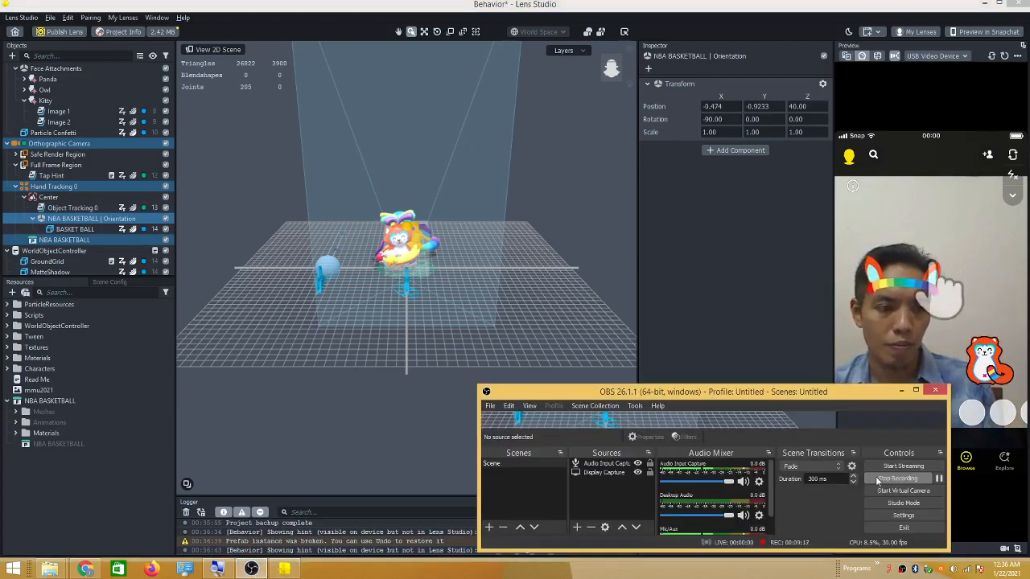
click(940, 480)
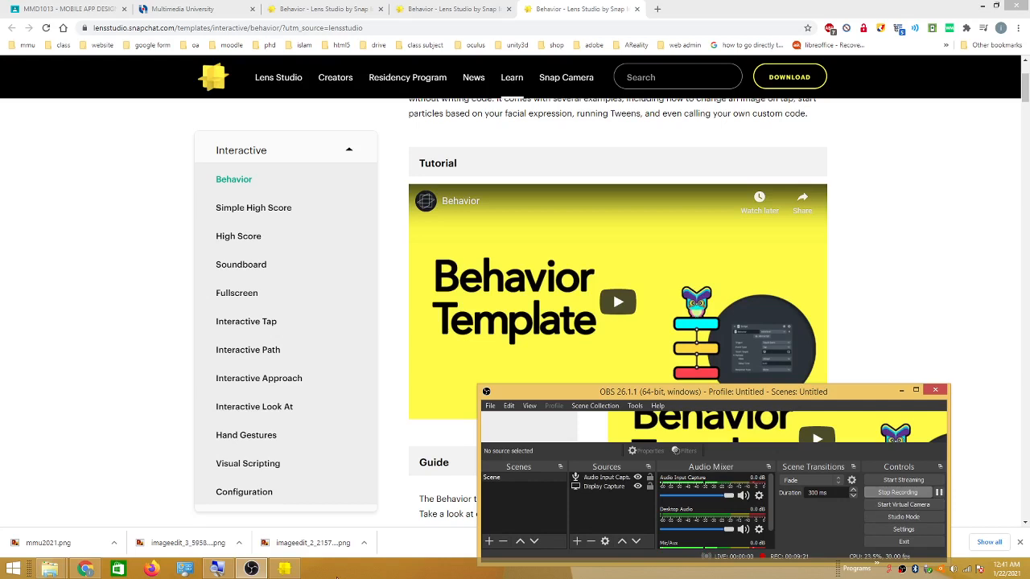
click(253, 570)
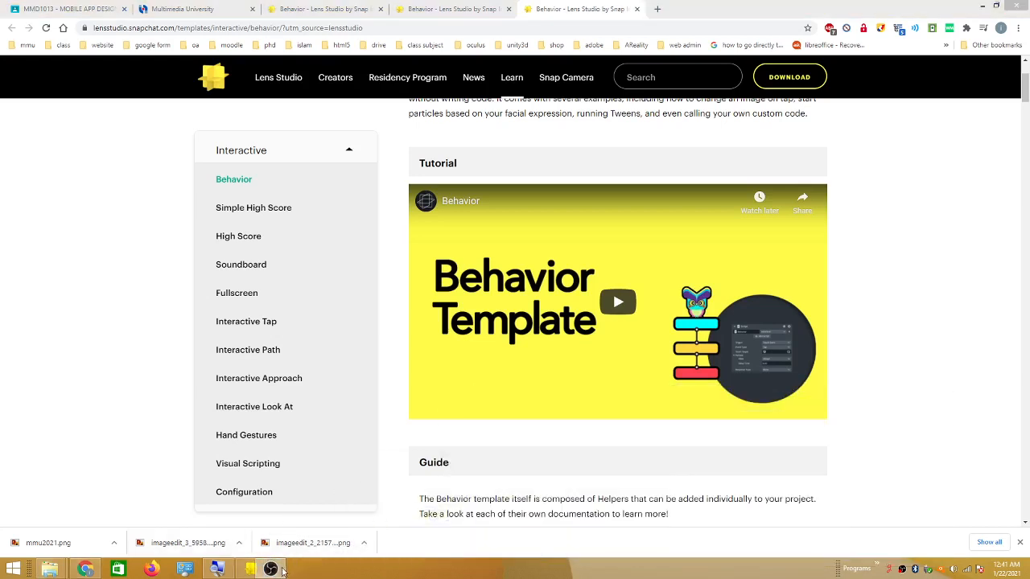
click(252, 570)
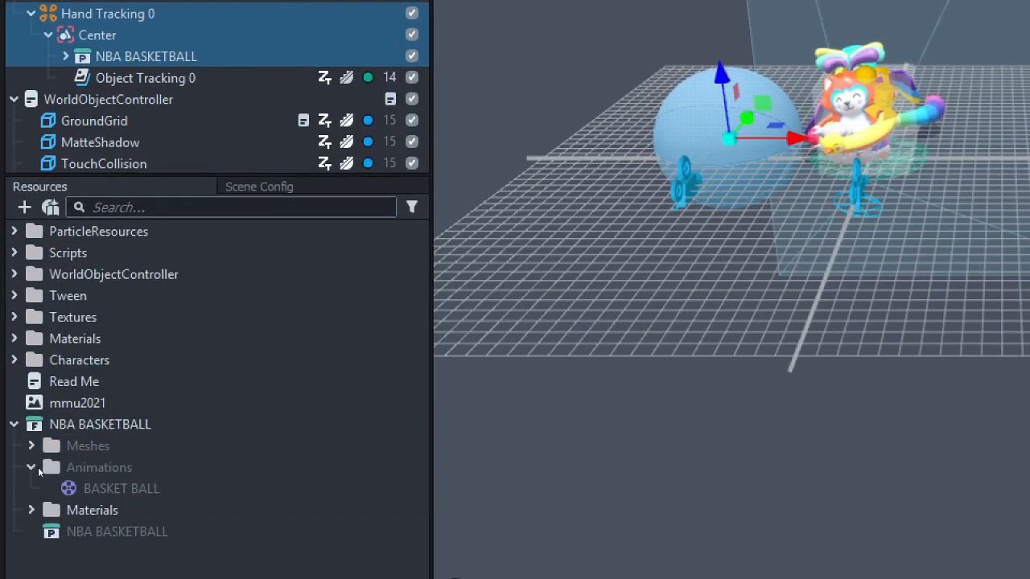
- Rename the Object Tracking 0 image under Center as "mmu logo"
key(Down)
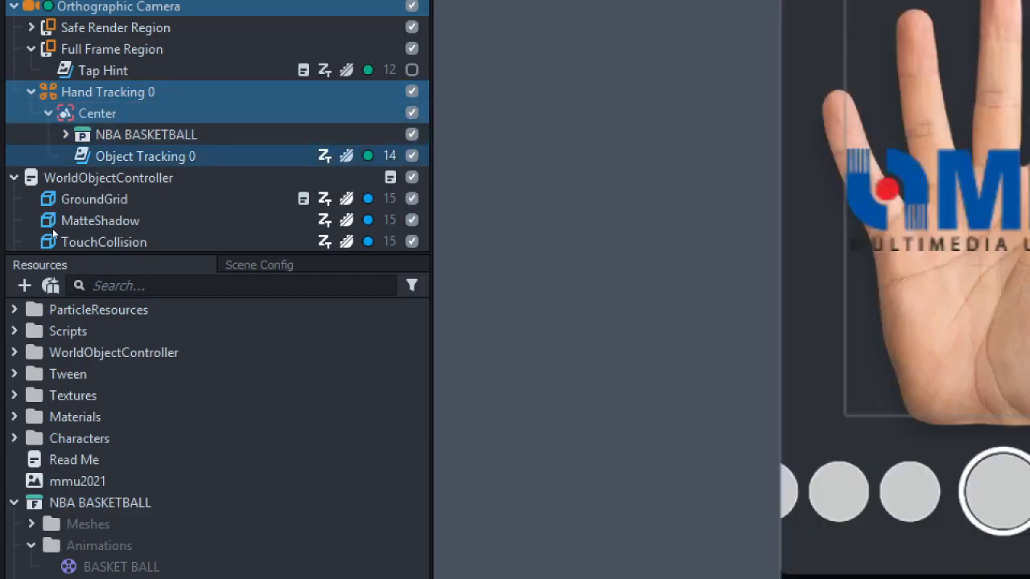
double_click(116, 157)
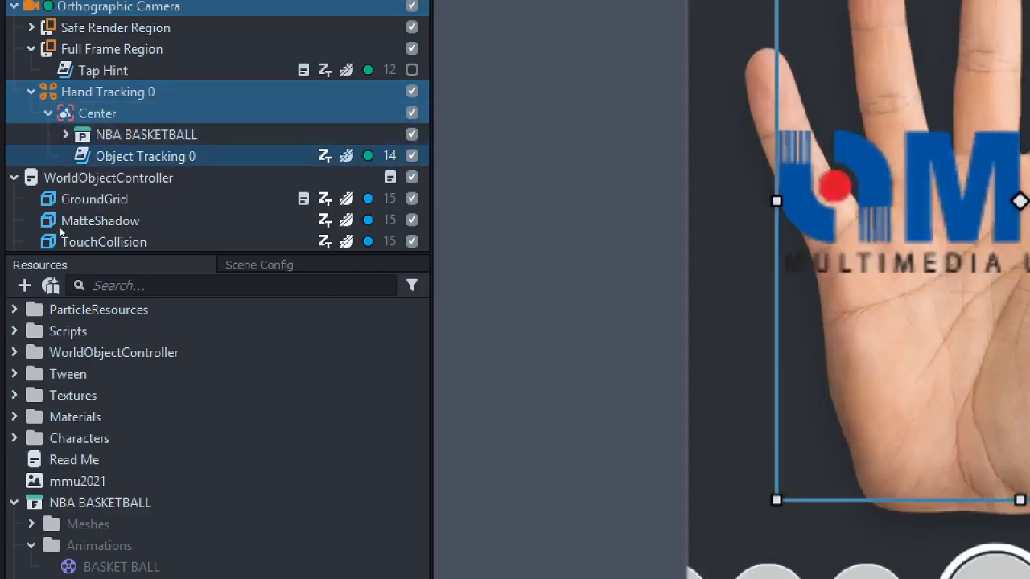
right_click(119, 157)
key(Down)
key(Down)
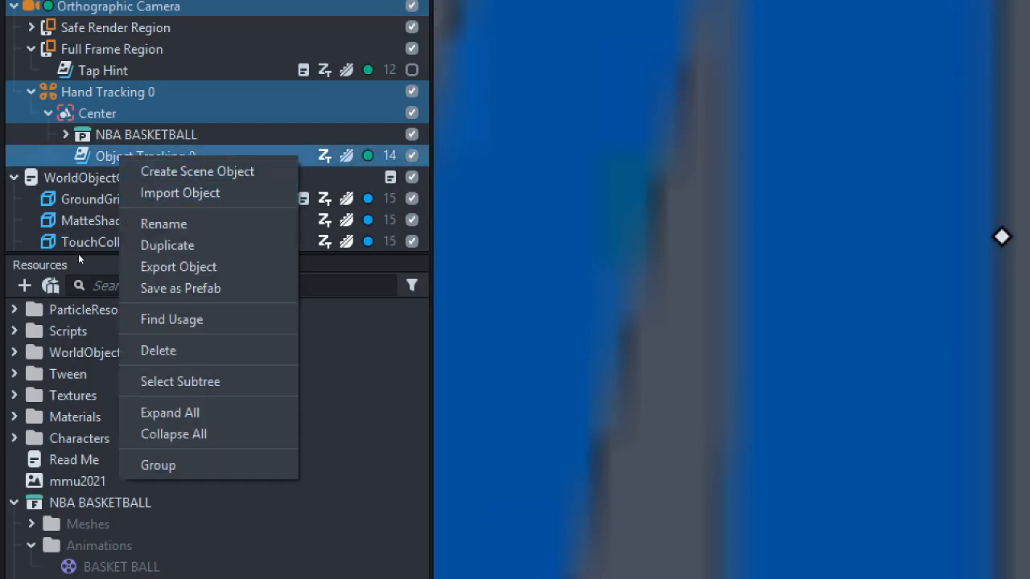
key(Return)
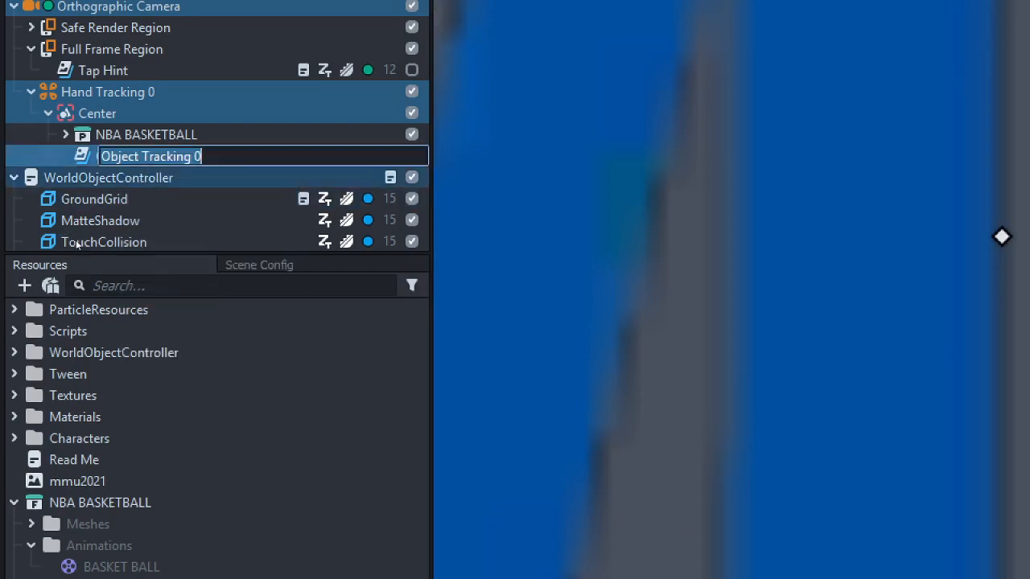
text(mmu logo)
key(Return)
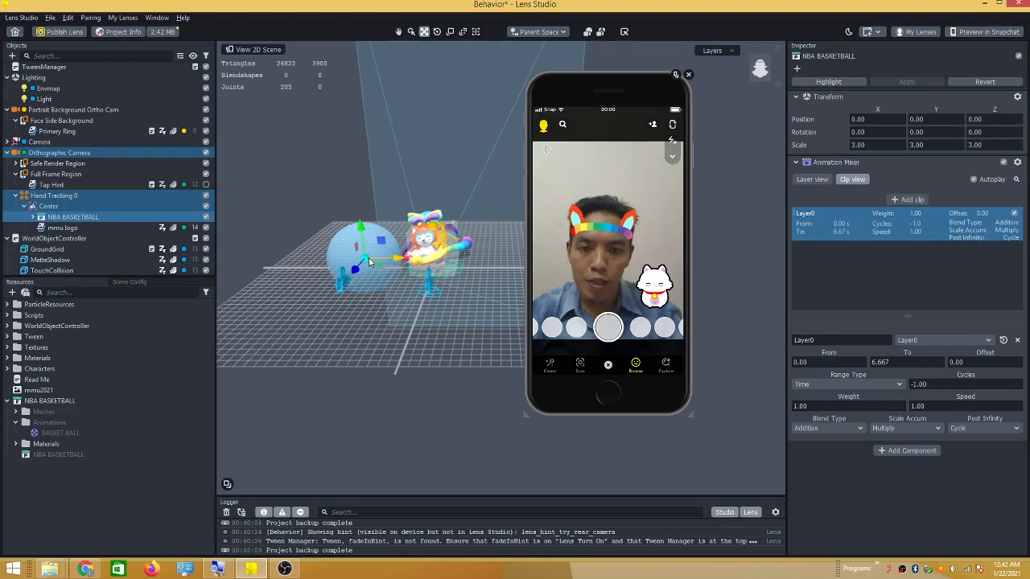
- Move NBA BASKETBALL along its X axis to about 90 and set its scale to 1 on all three axes
drag(369, 257, 374, 255)
drag(393, 261, 425, 264)
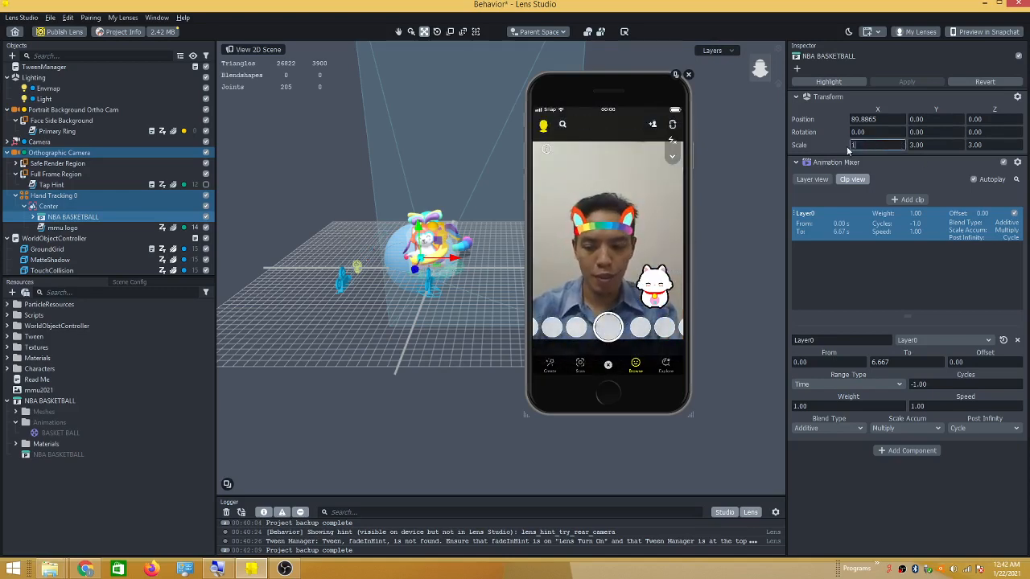
key(Tab)
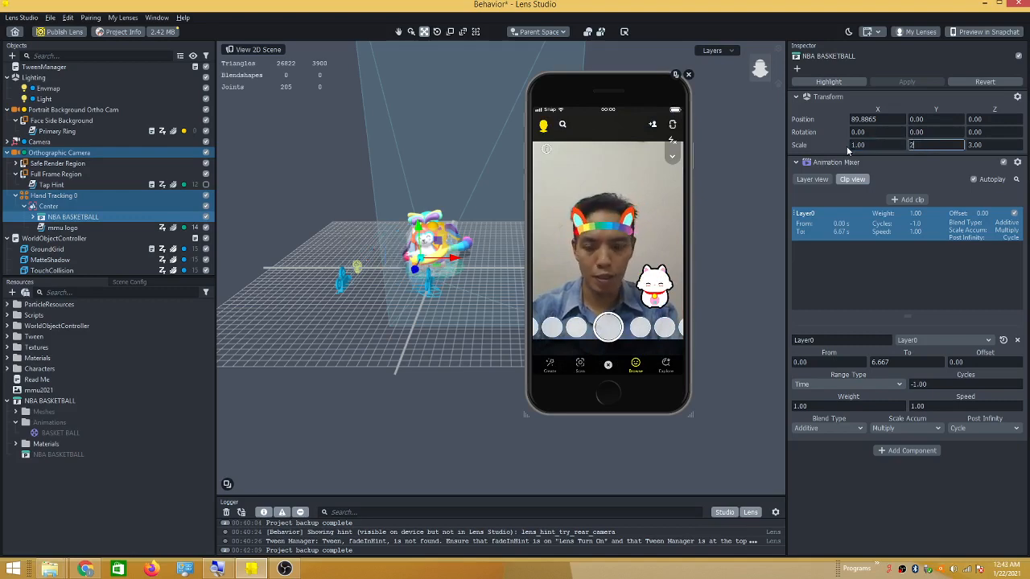
text(1)
key(Tab)
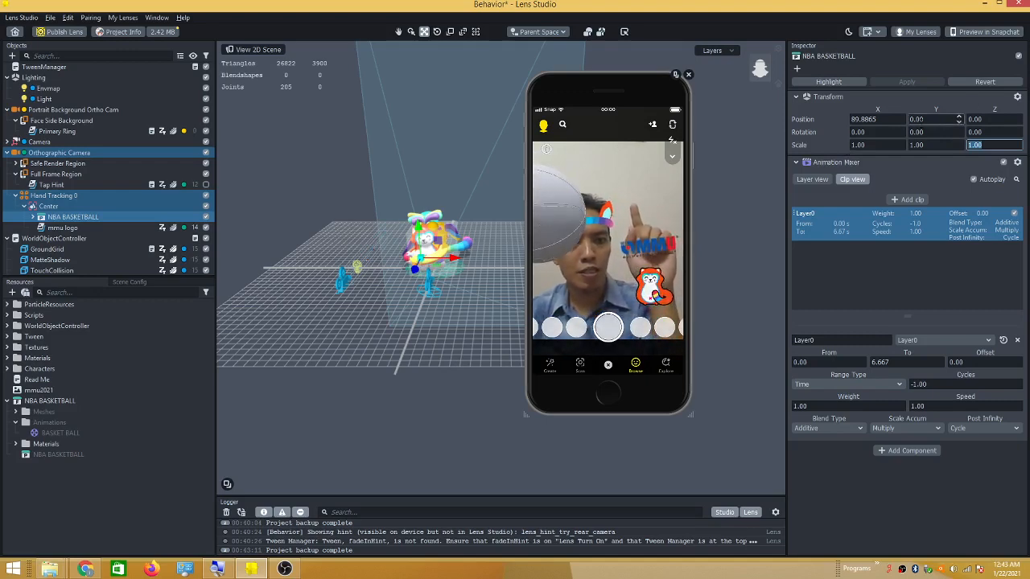
- Shift the floating preview aside and set the NBA BASKETBALL position to X 120 and Y 20
drag(646, 74, 723, 74)
click(917, 119)
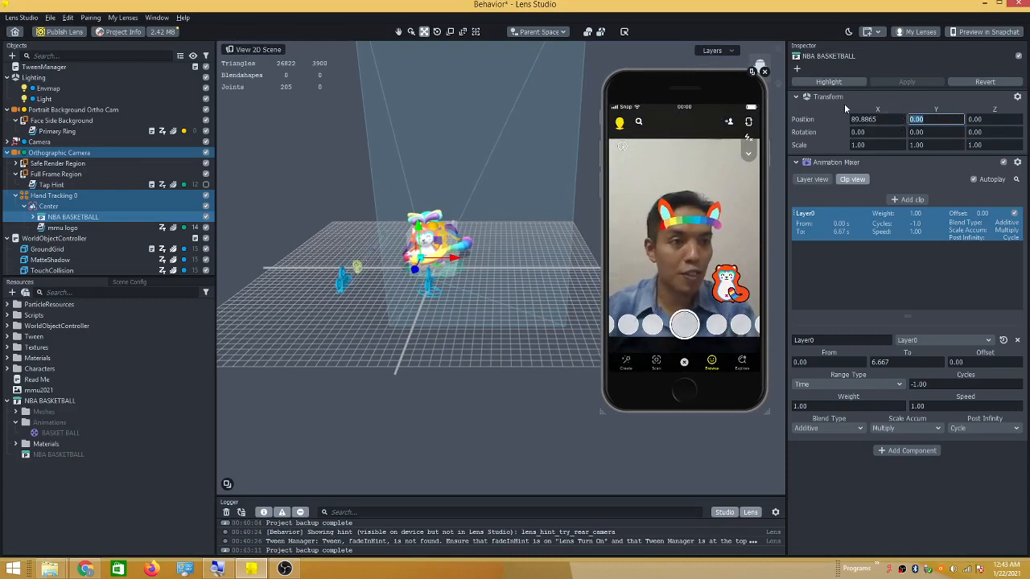
click(883, 119)
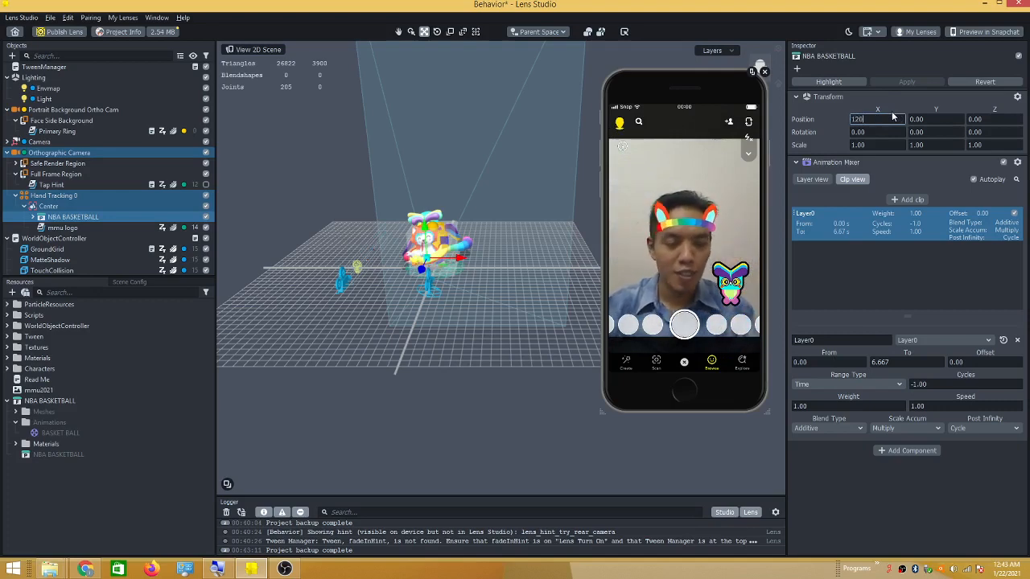
key(Return)
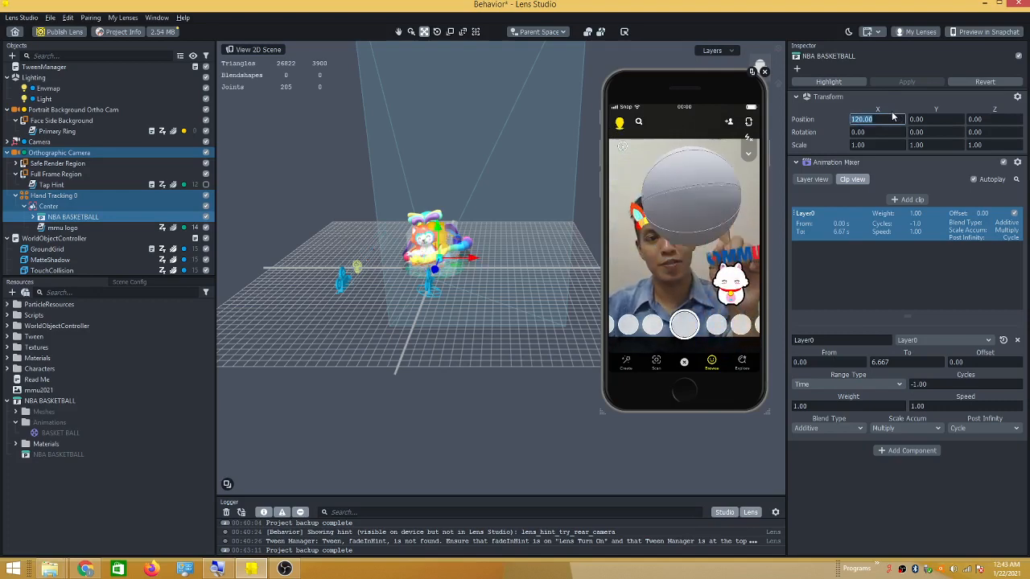
key(Tab)
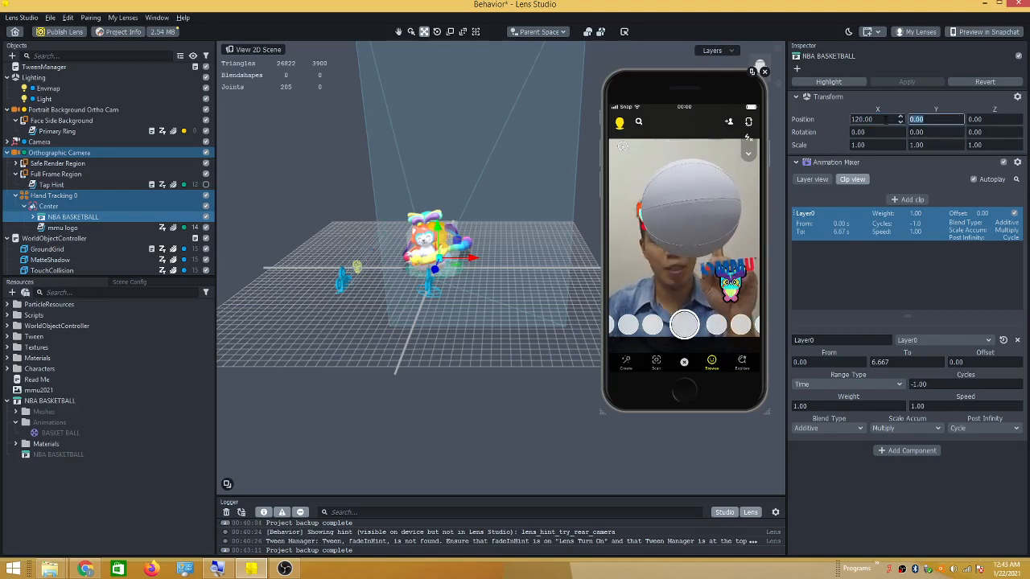
text(20)
key(Return)
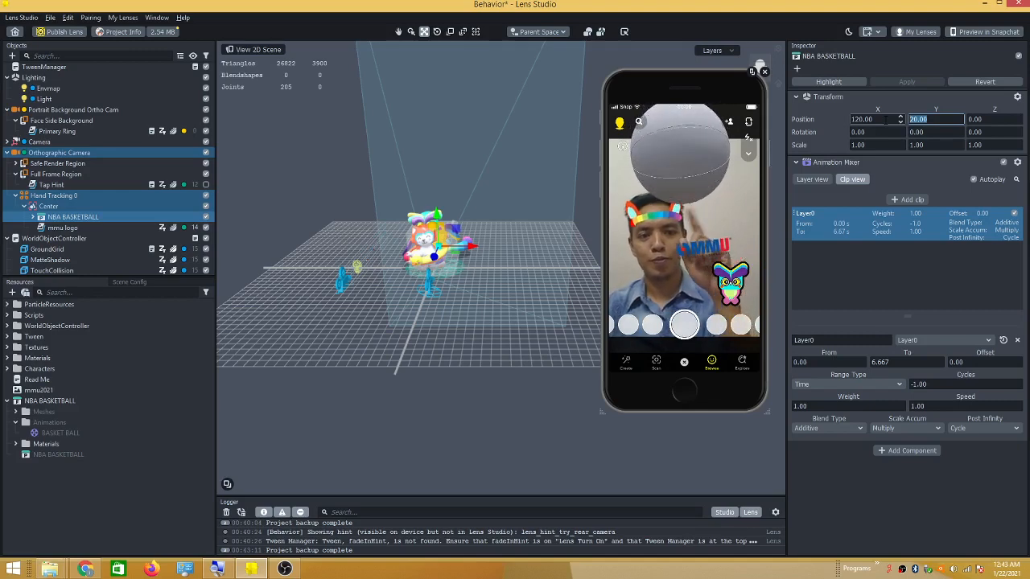
mouse_move(738, 283)
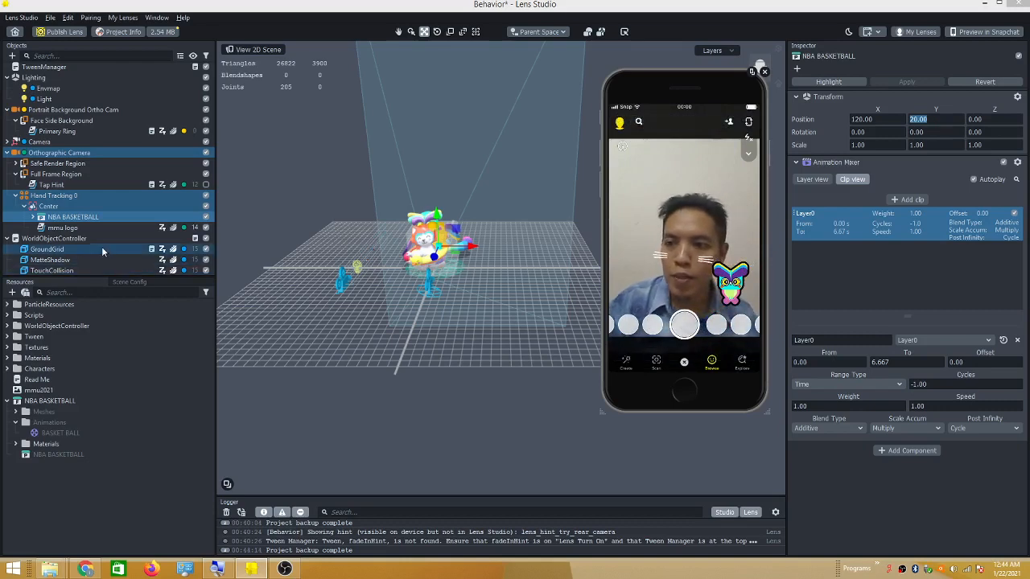
- Inspect the NBA BASKETBALL resource, its BASKET BALL animation and prefab, and the matching scene object's animation settings
click(84, 219)
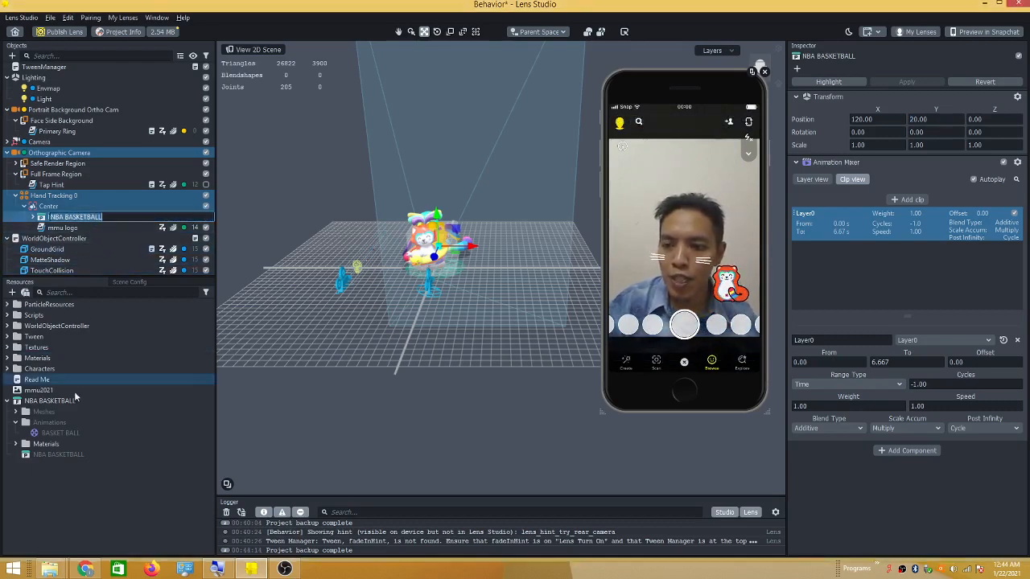
click(68, 456)
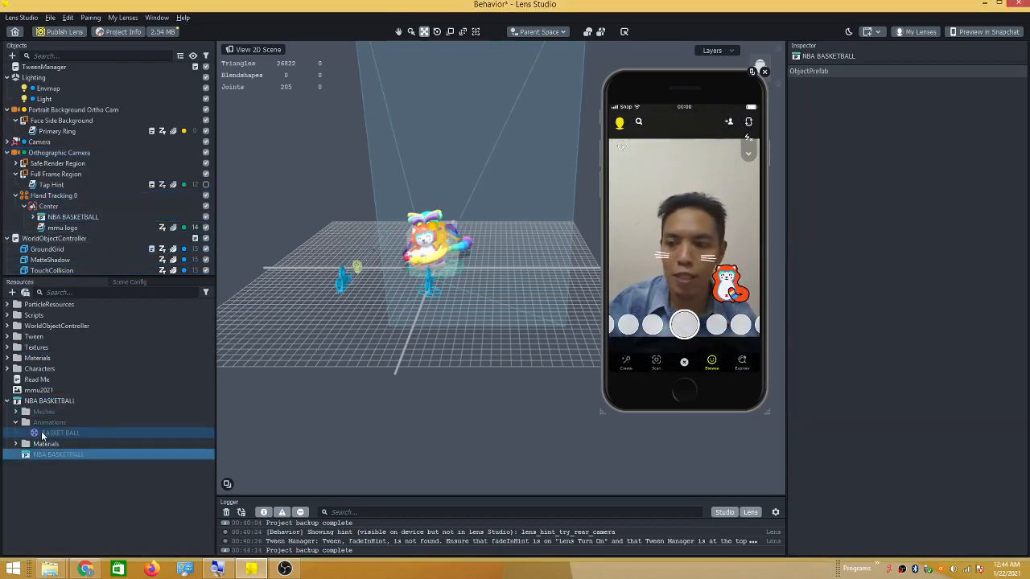
click(48, 401)
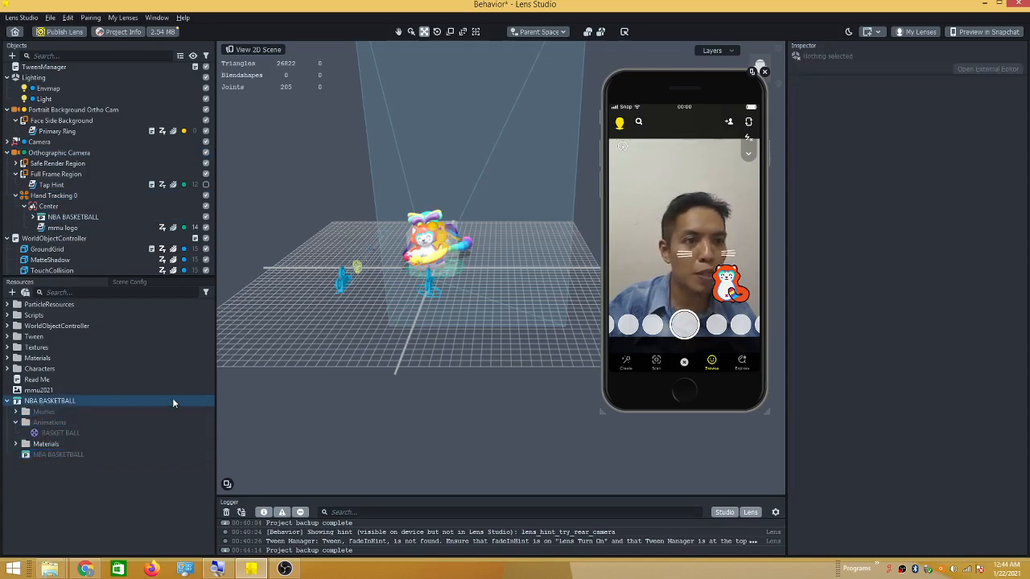
click(48, 433)
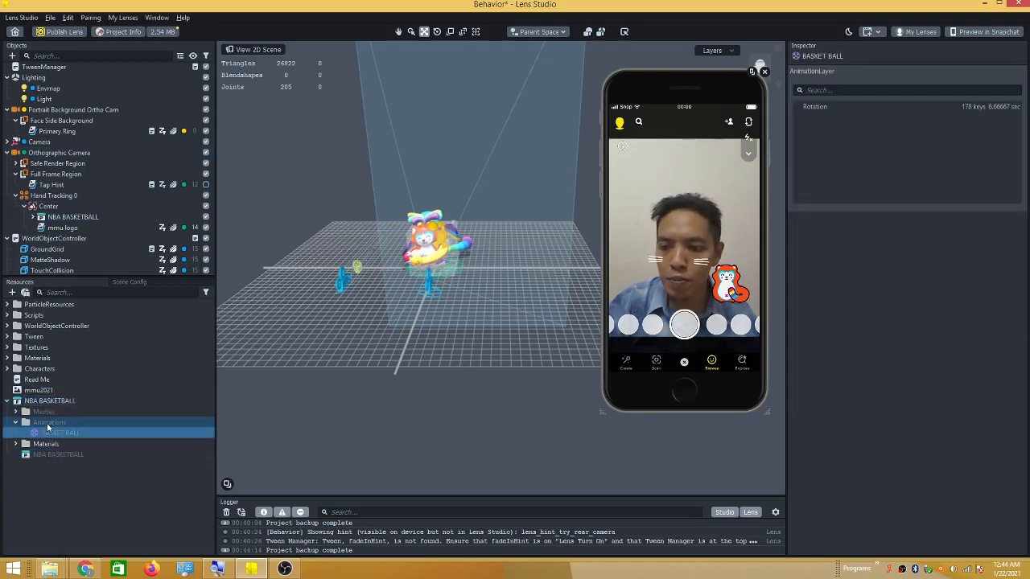
click(80, 455)
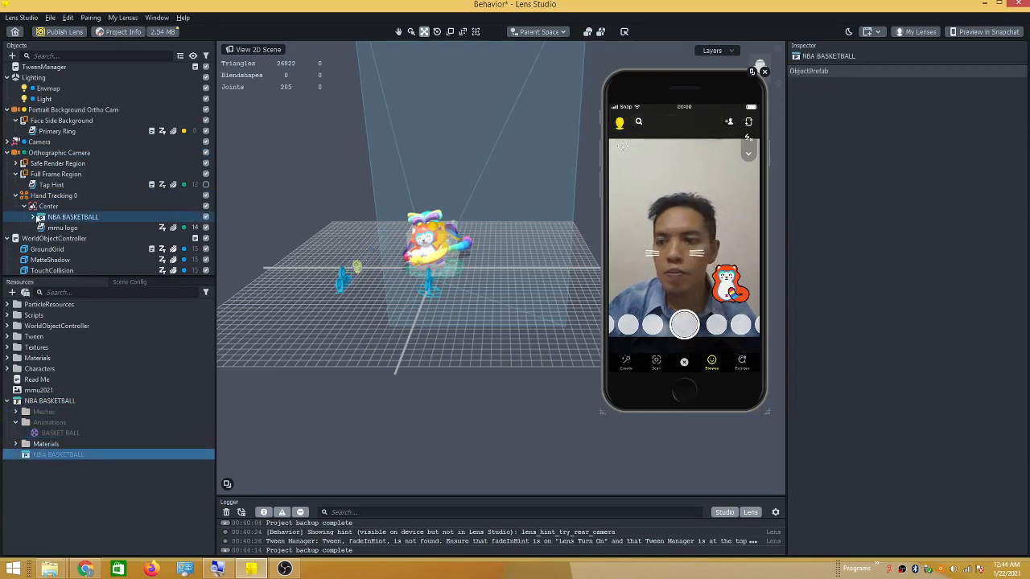
click(63, 217)
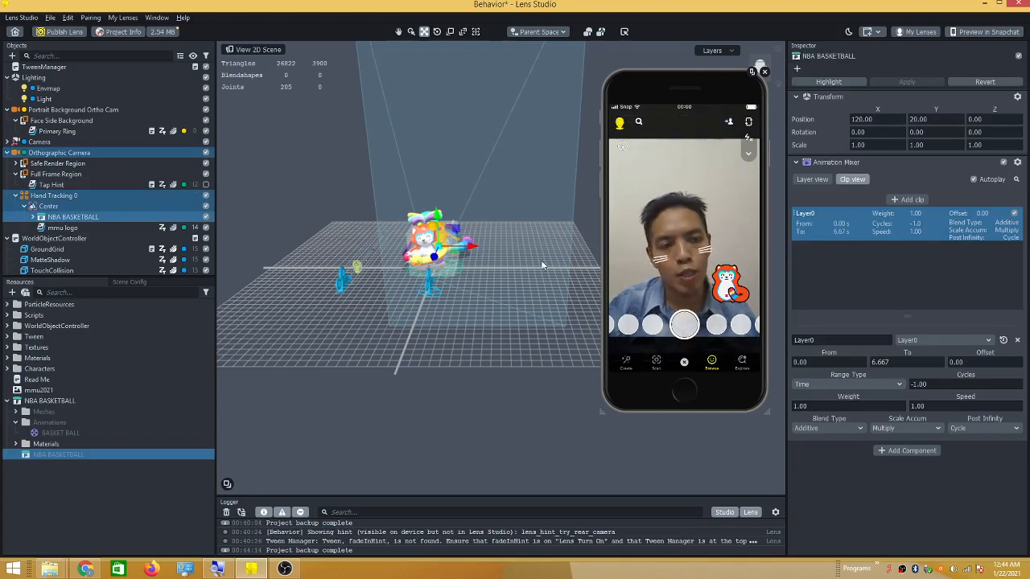
- Select the BASKET BALL mesh nested under NBA BASKETBALL's Orientation object and place its Inspector beside the object hierarchy
double_click(99, 217)
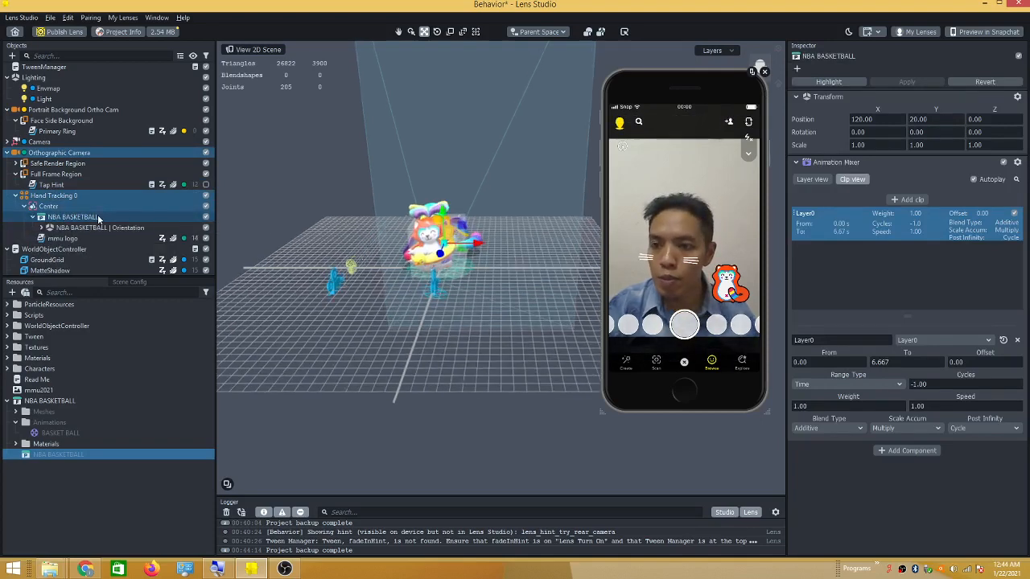
click(61, 228)
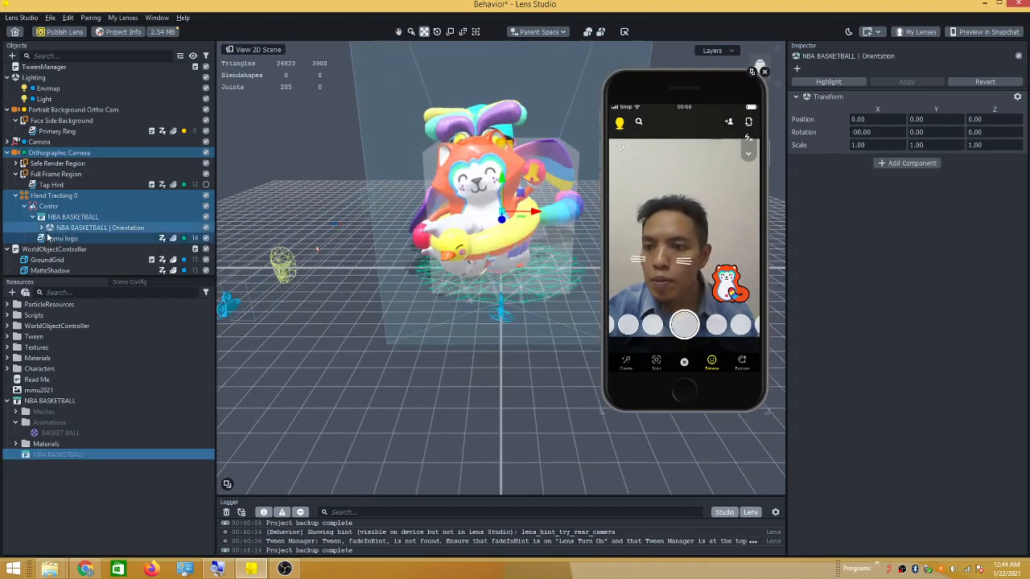
click(43, 228)
click(71, 239)
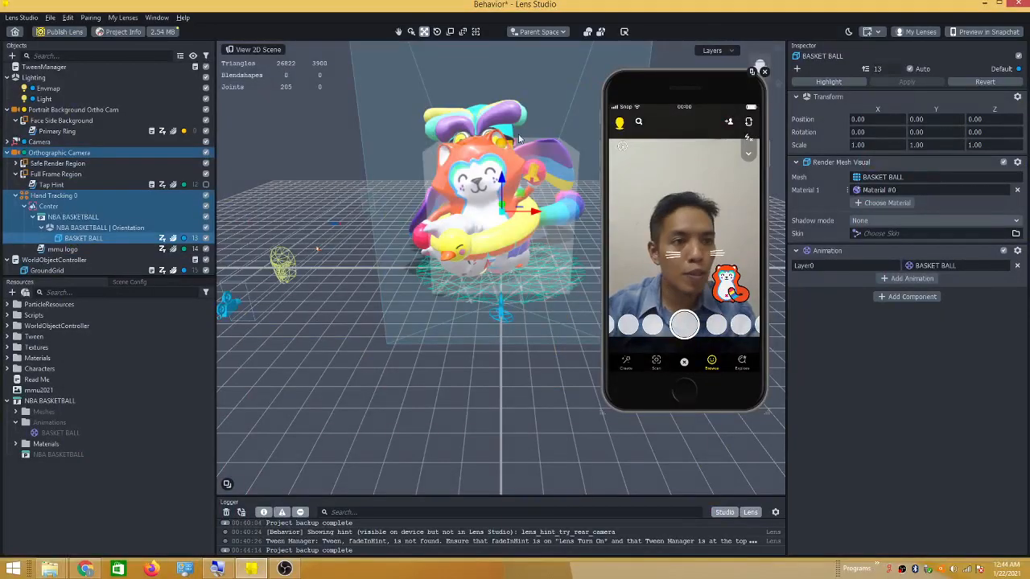
drag(885, 50, 393, 61)
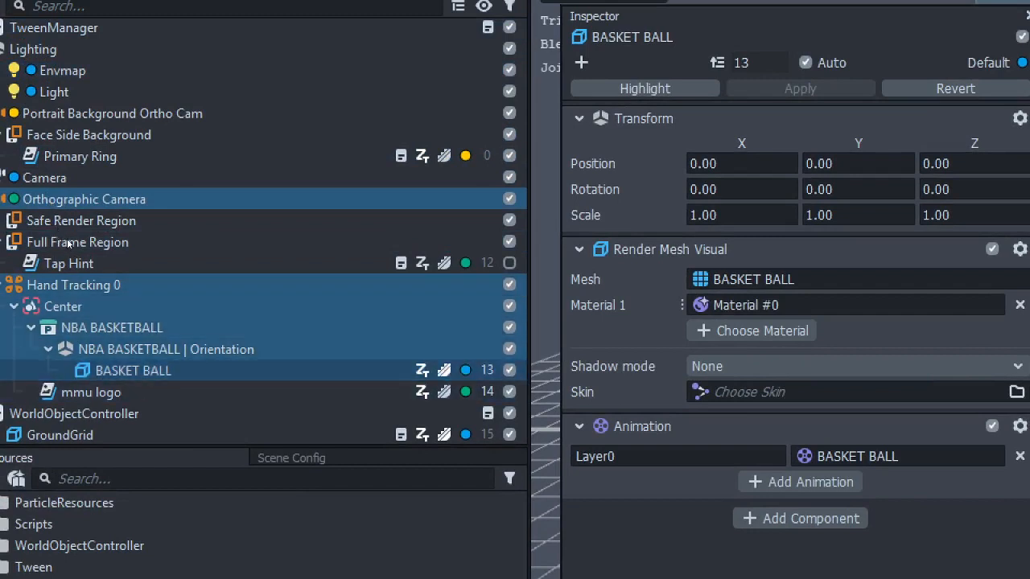
key(F2)
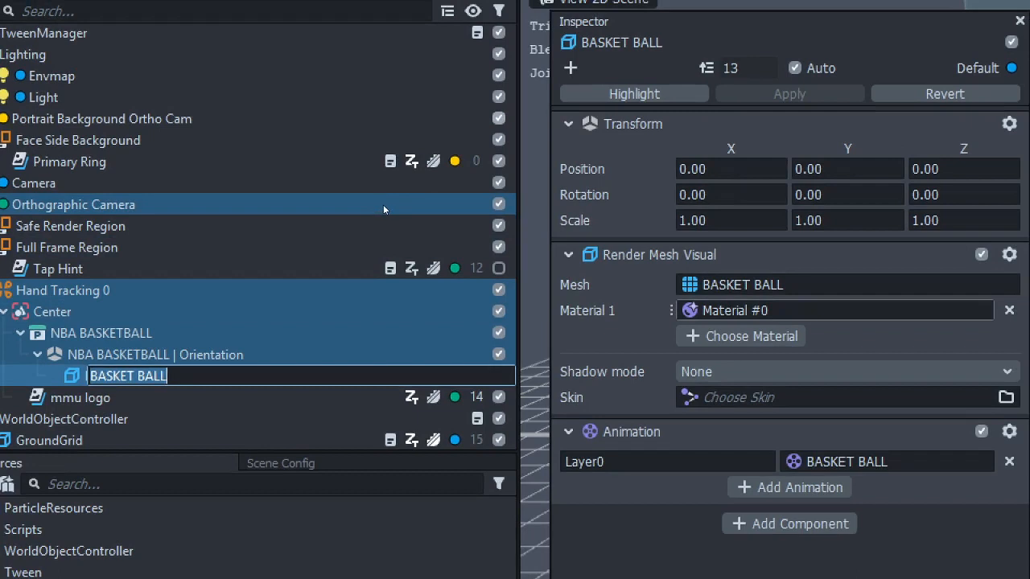
- Choose Material #0 from the NBA BASKETBALL materials for the BASKET BALL mesh's Material 1
click(835, 311)
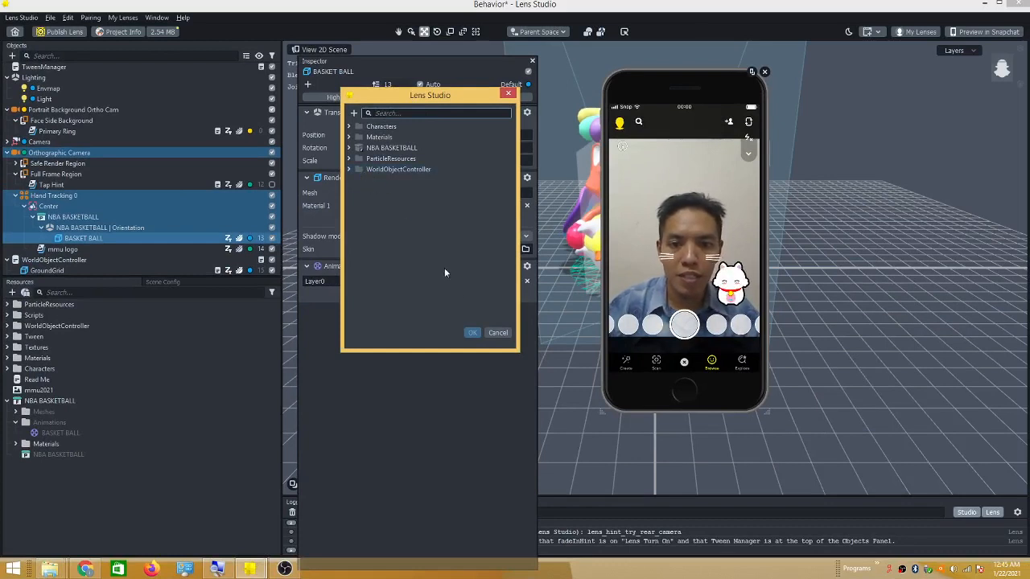
click(349, 149)
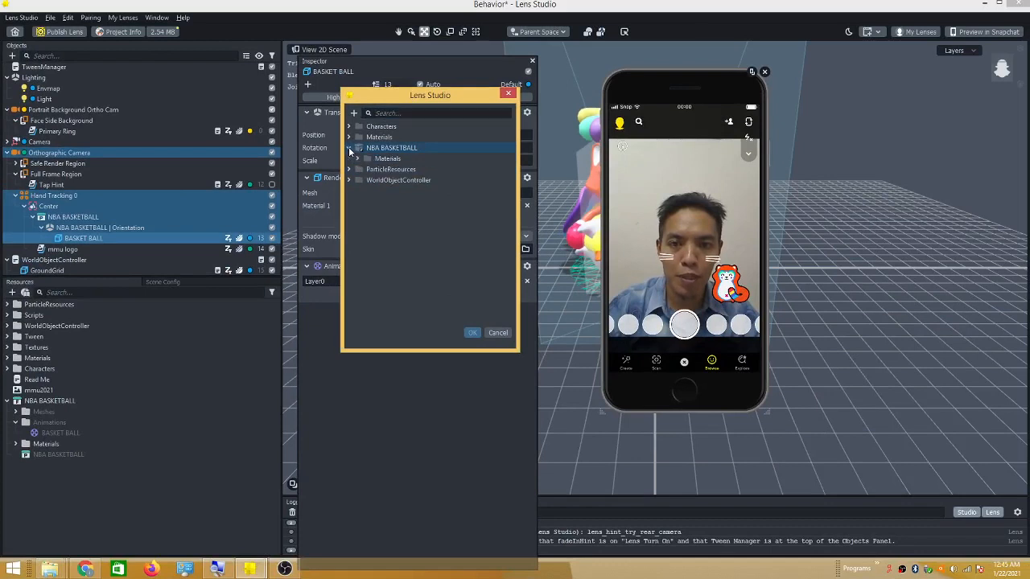
double_click(375, 161)
click(380, 173)
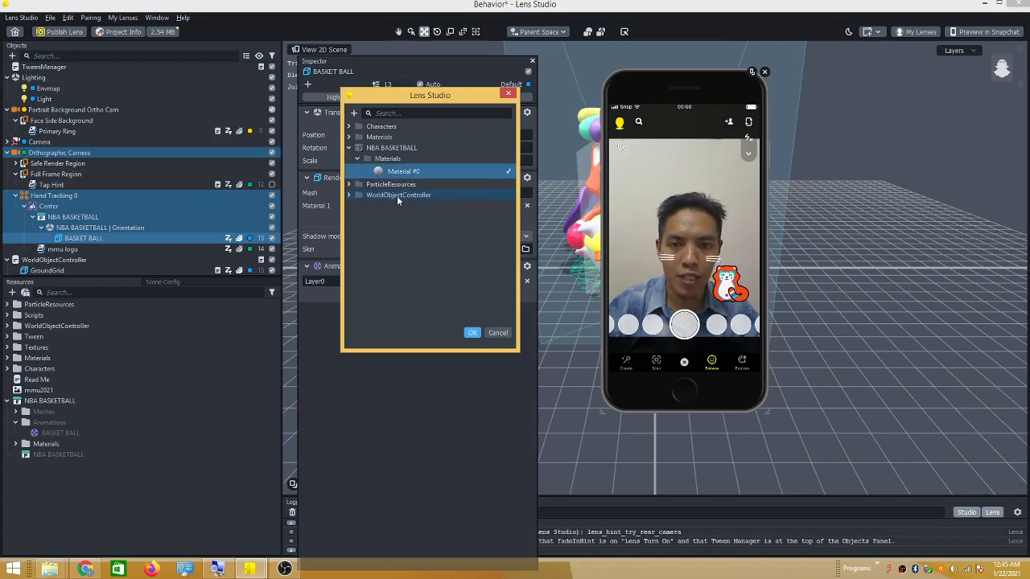
- Try to import NBA BASKETBALL BUMP.tga from the BASKETBALL maps folder as a material, and confirm the selection of Material #0
click(354, 113)
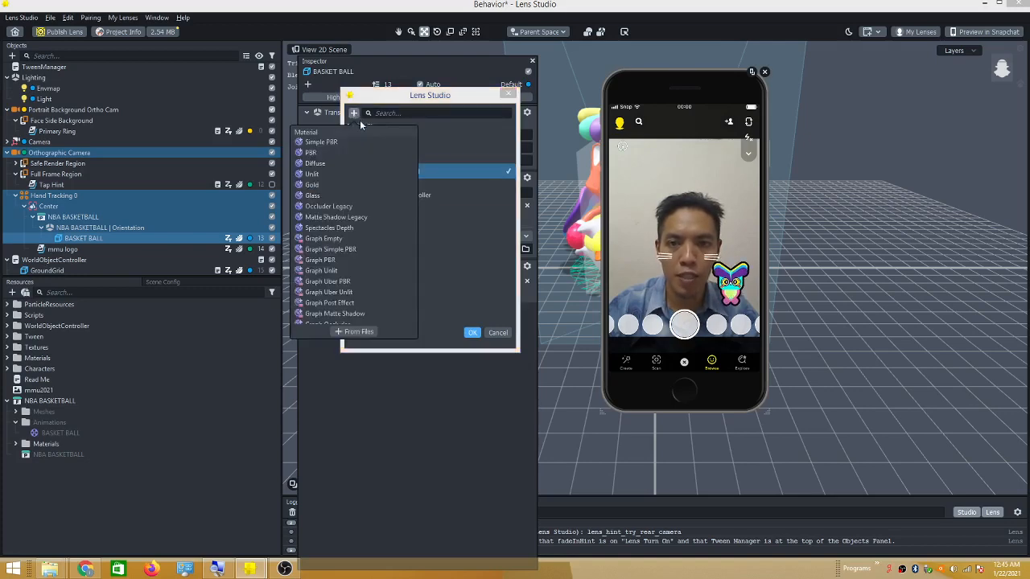
click(359, 332)
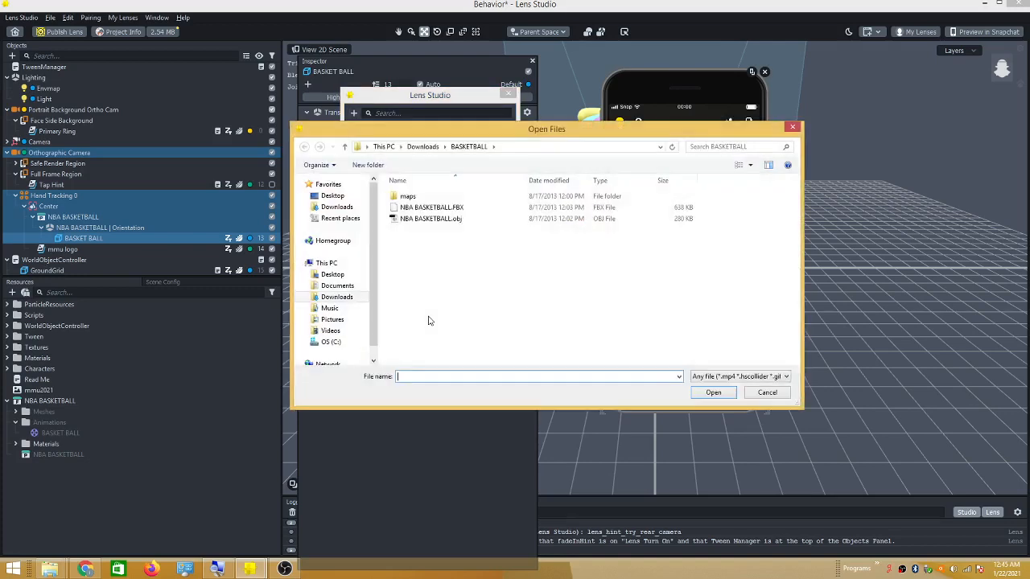
double_click(415, 197)
click(436, 217)
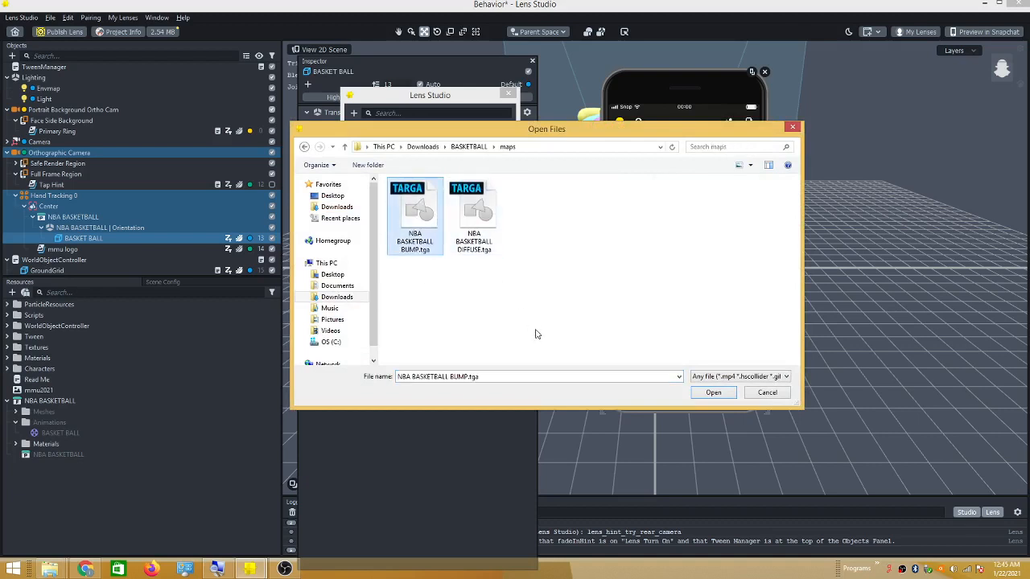
click(714, 392)
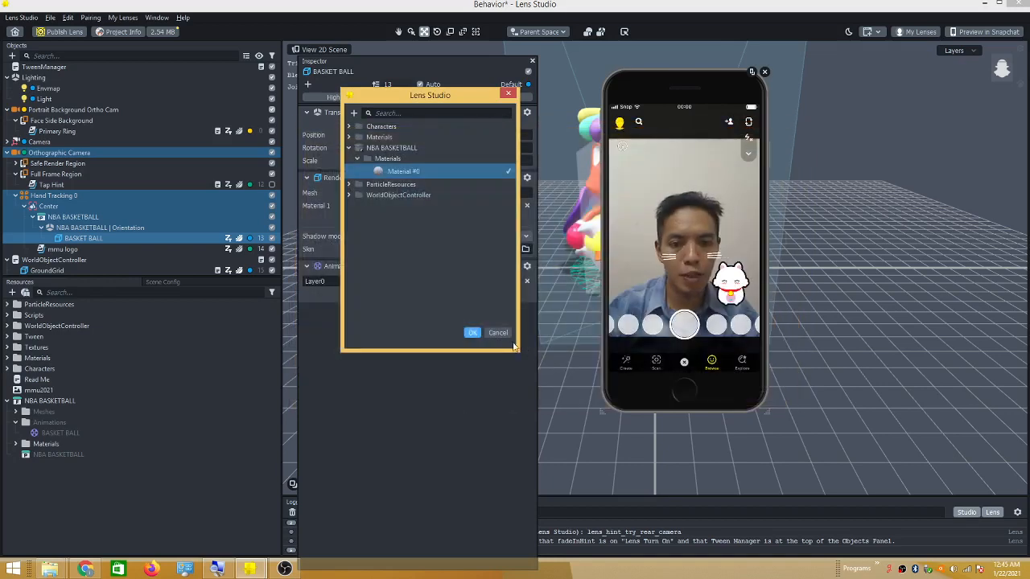
click(475, 336)
- Reopen the material choices for the BASKET BALL mesh's Material 1 and switch to OBS
mouse_move(622, 338)
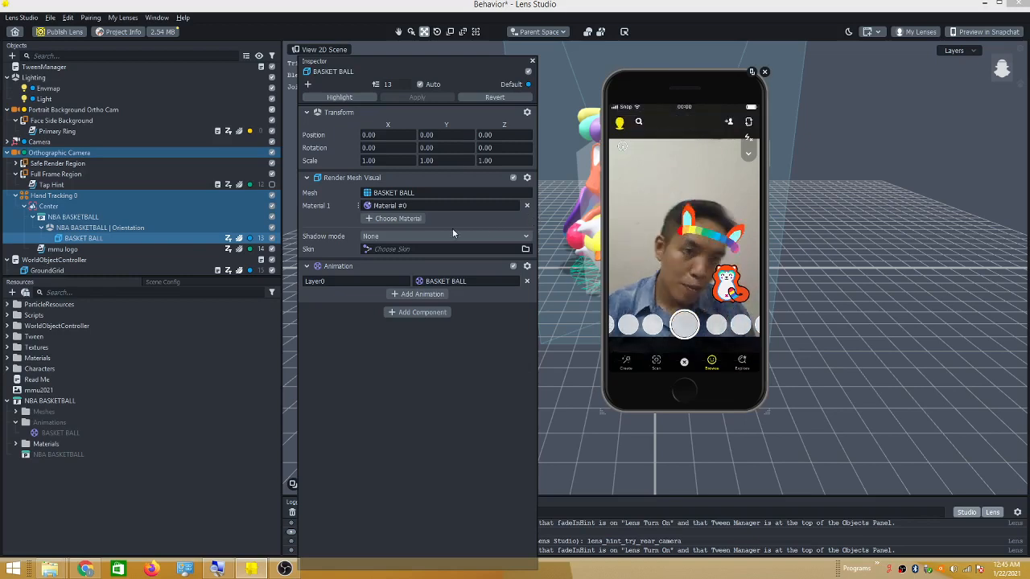
click(389, 207)
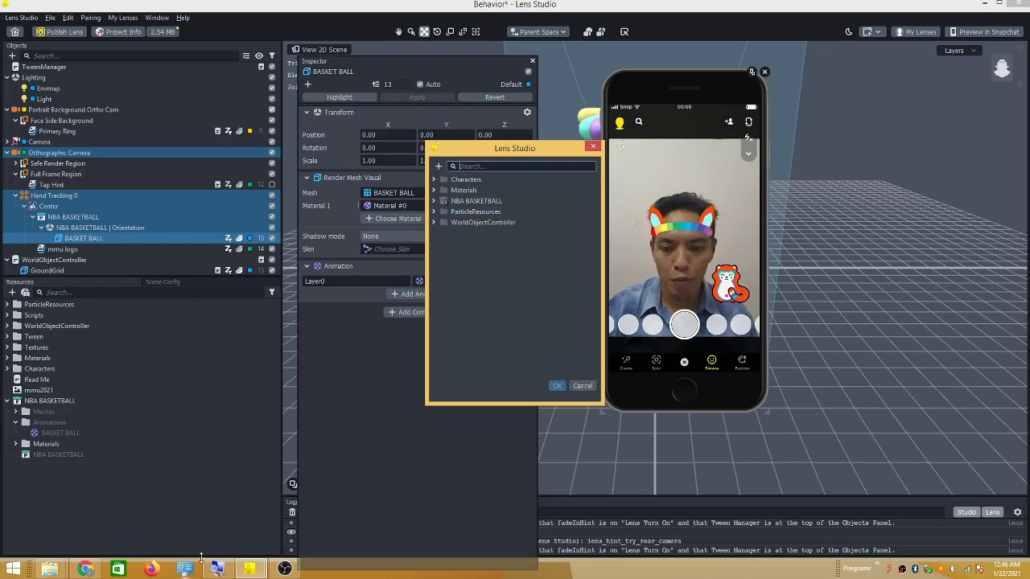
click(284, 569)
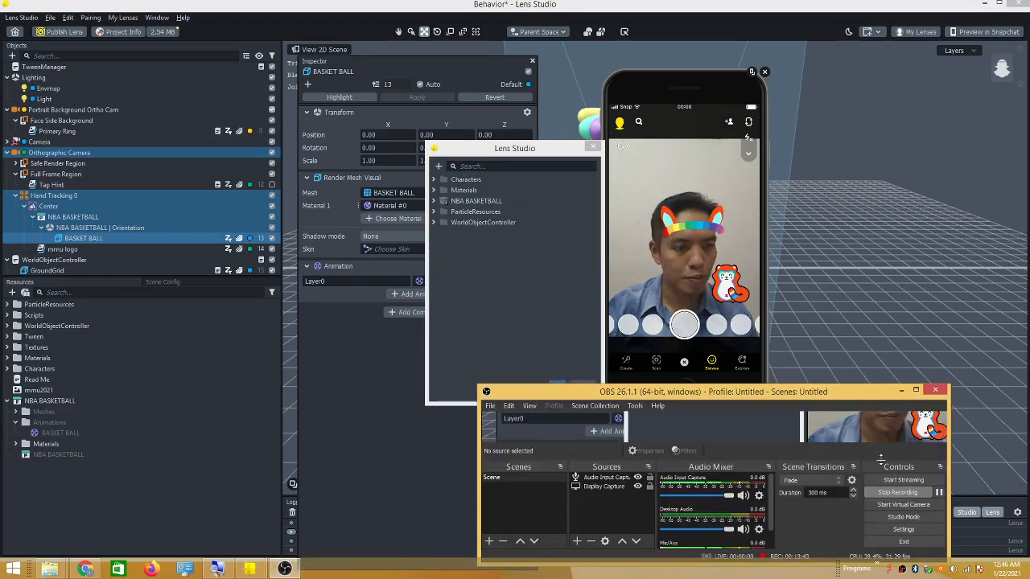